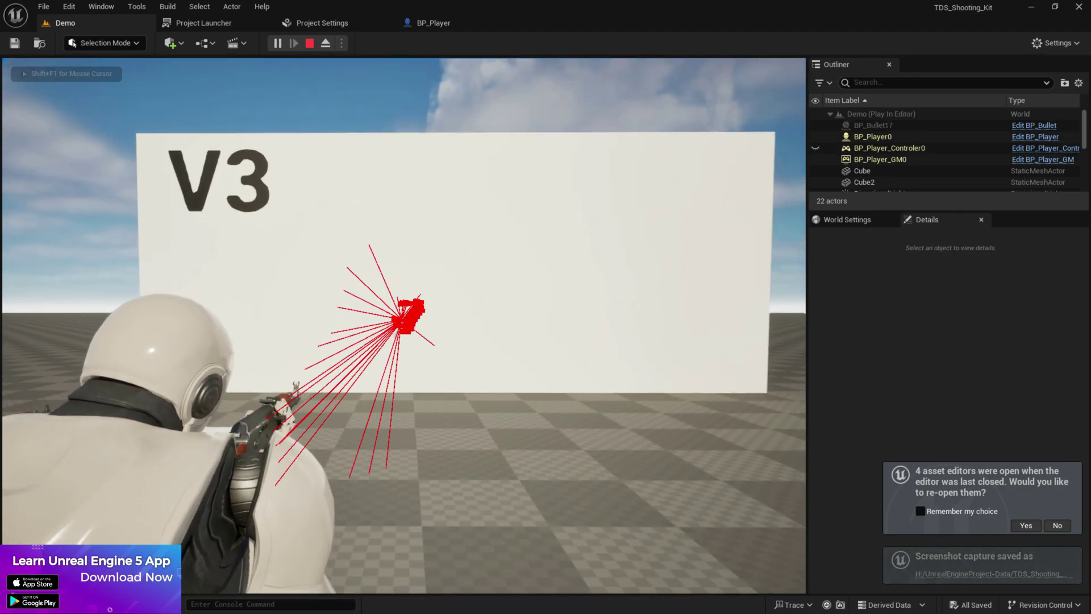
# Switch to the third-person camera, step back from the wall, and end the play test.
pyautogui.press('v')
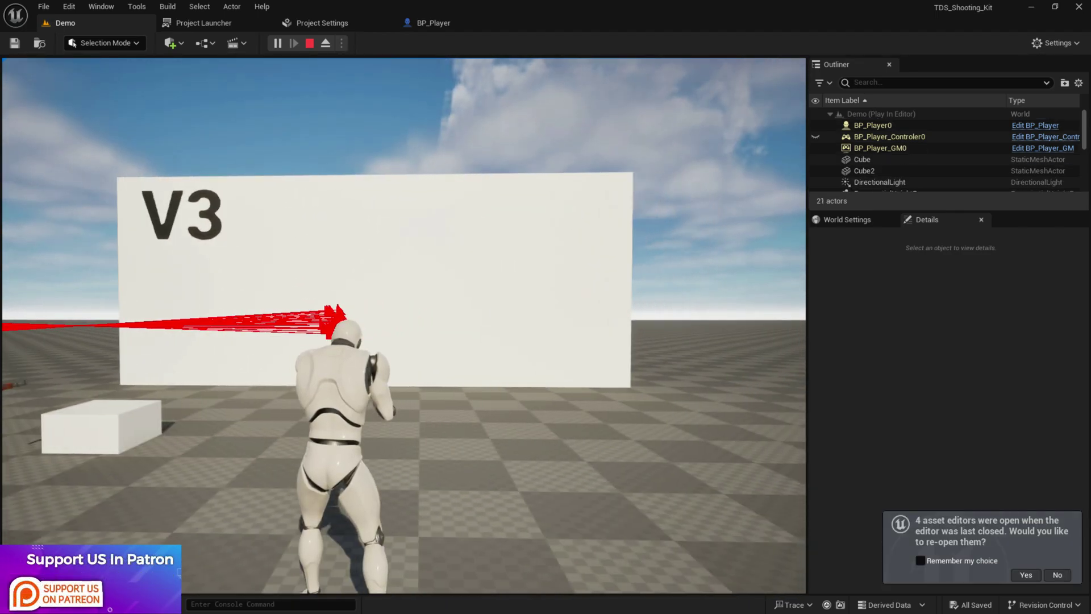
pyautogui.press('a')
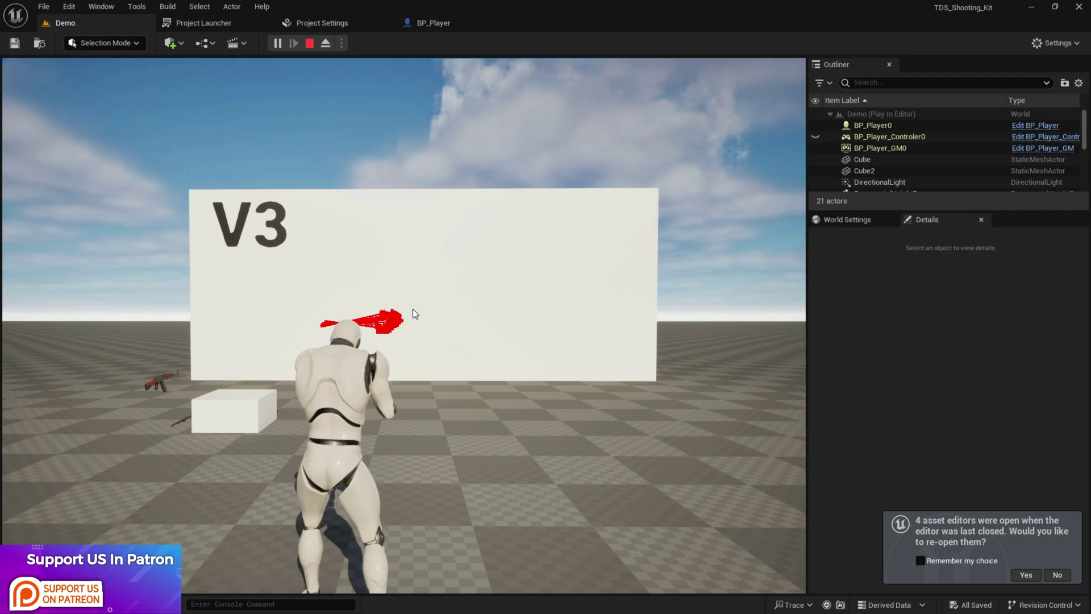
pyautogui.press('Escape')
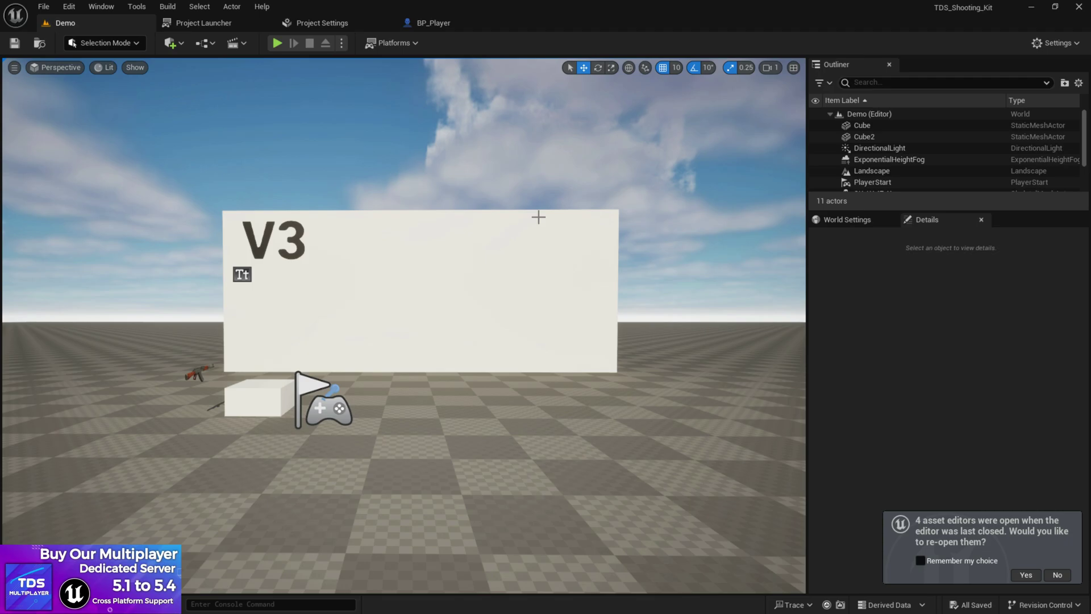
# Open BP_Player from the Blueprints folder and frame its Shoot Command section.
pyautogui.hotkey('ctrl', 'space')
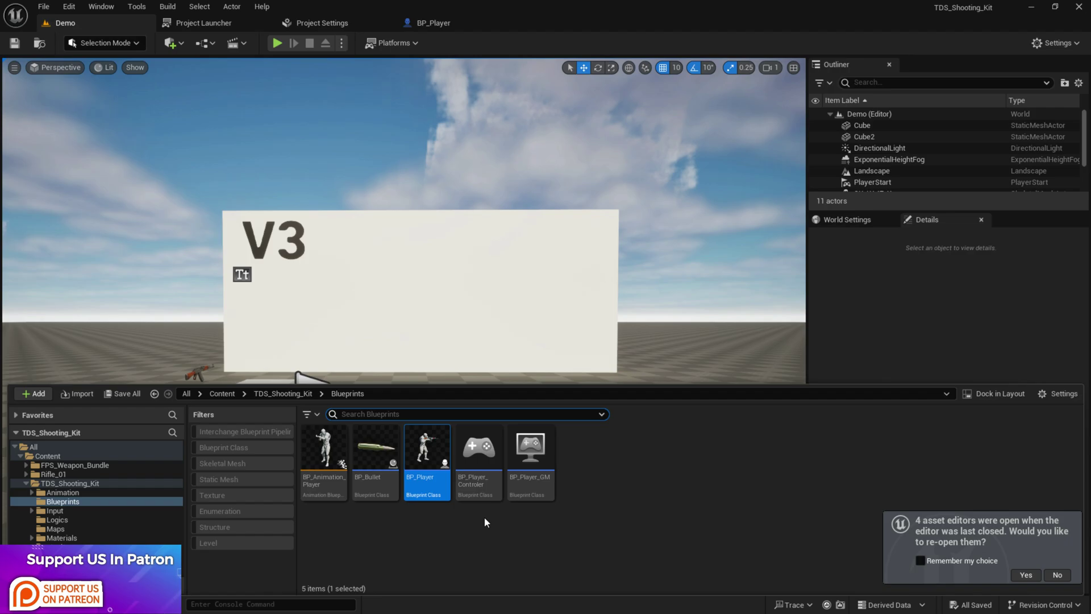
pyautogui.doubleClick(426, 482)
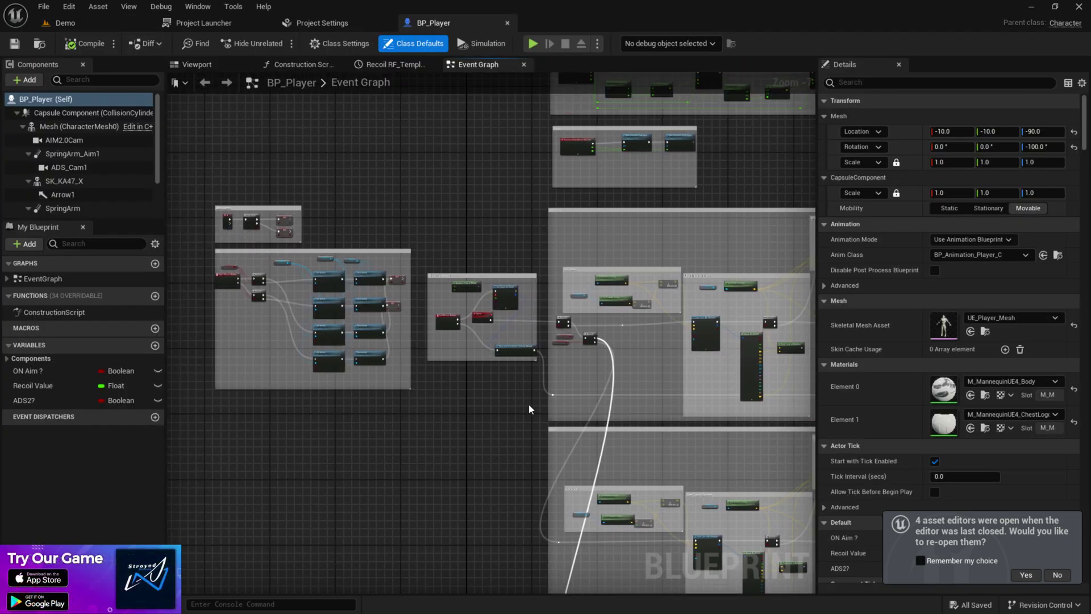
pyautogui.scroll(-4, 390, 255)
pyautogui.moveTo(390, 255); pyautogui.dragTo(481, 430, button='right')
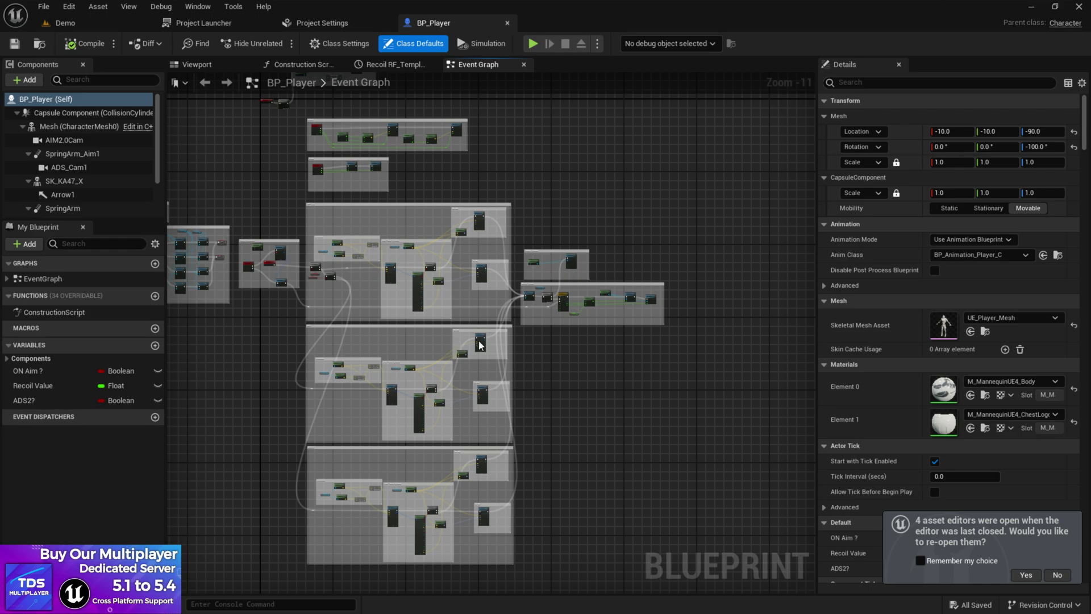
pyautogui.scroll(7, 591, 314)
pyautogui.moveTo(739, 189)
pyautogui.mouseDown(button='right')
pyautogui.moveTo(707, 312)
pyautogui.moveTo(389, 387)
pyautogui.mouseUp(button='right')
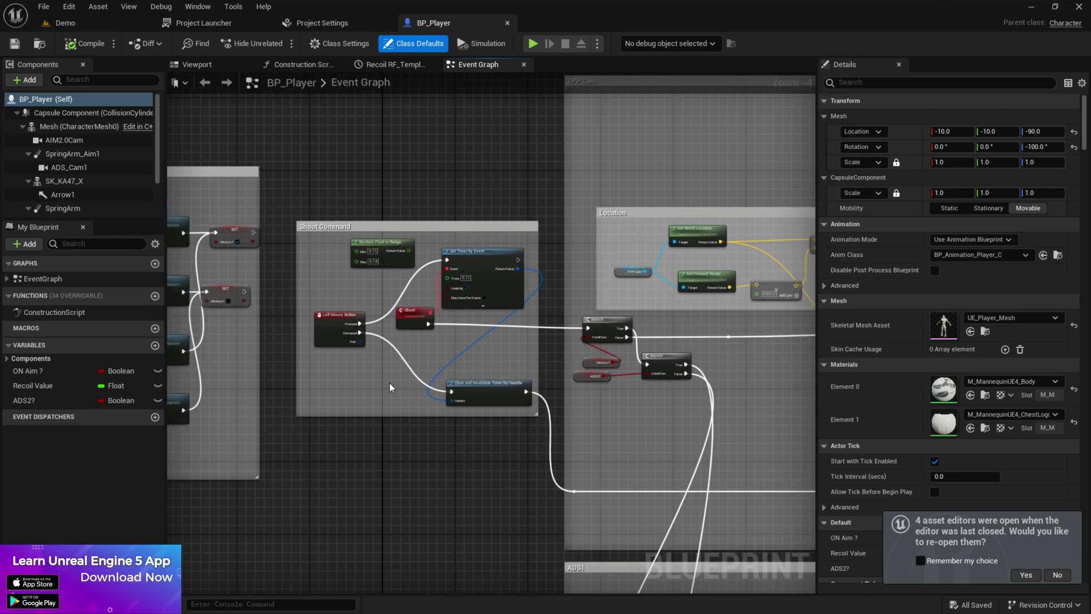
pyautogui.scroll(1, 433, 325)
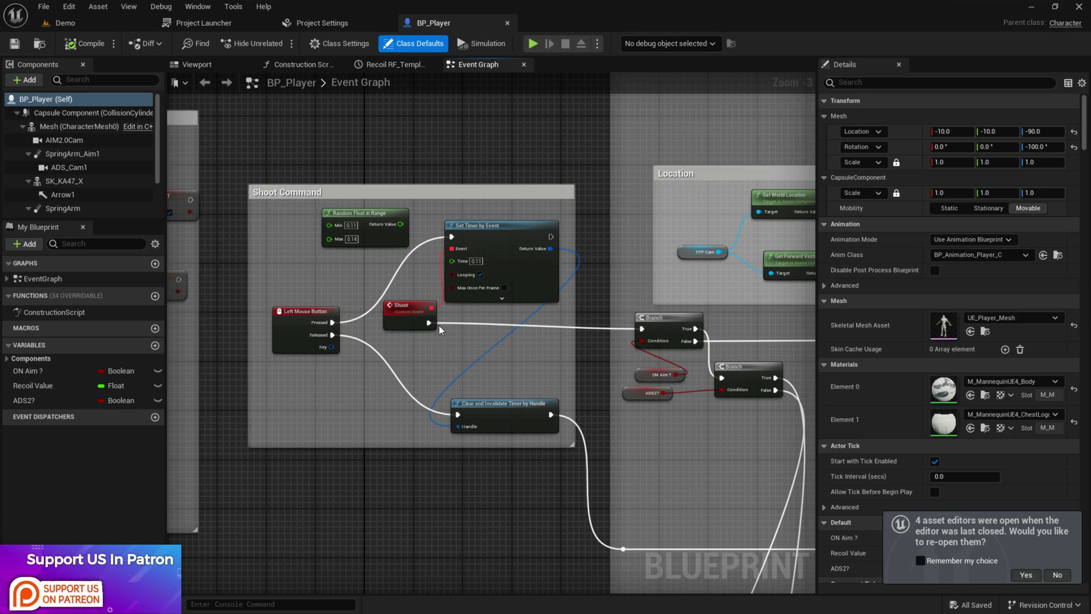
pyautogui.scroll(2, 438, 325)
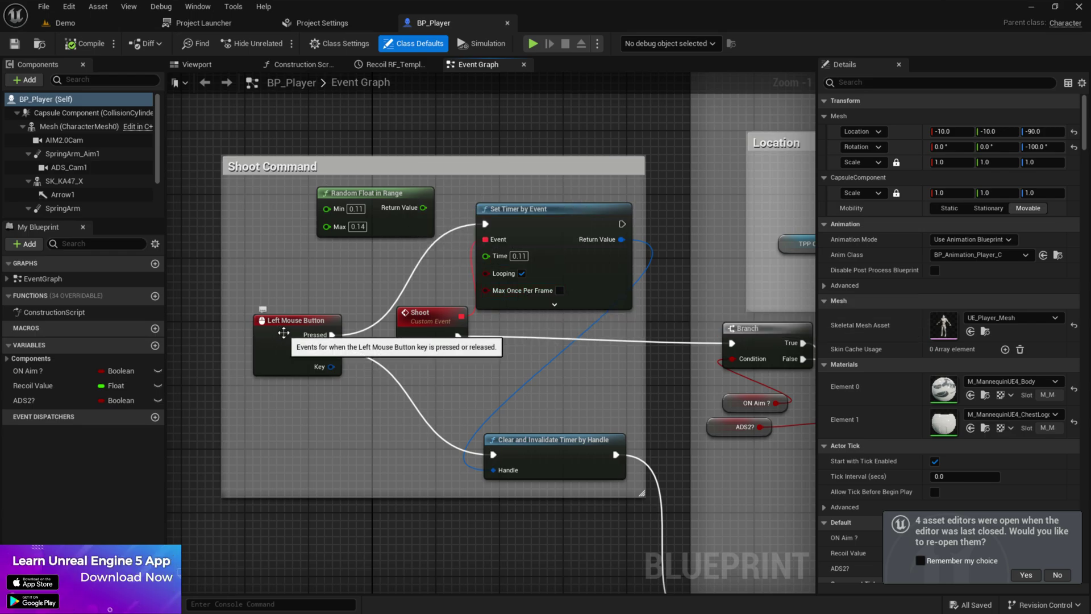
pyautogui.scroll(6, 283, 333)
pyautogui.click(286, 333)
pyautogui.scroll(-1, 521, 277)
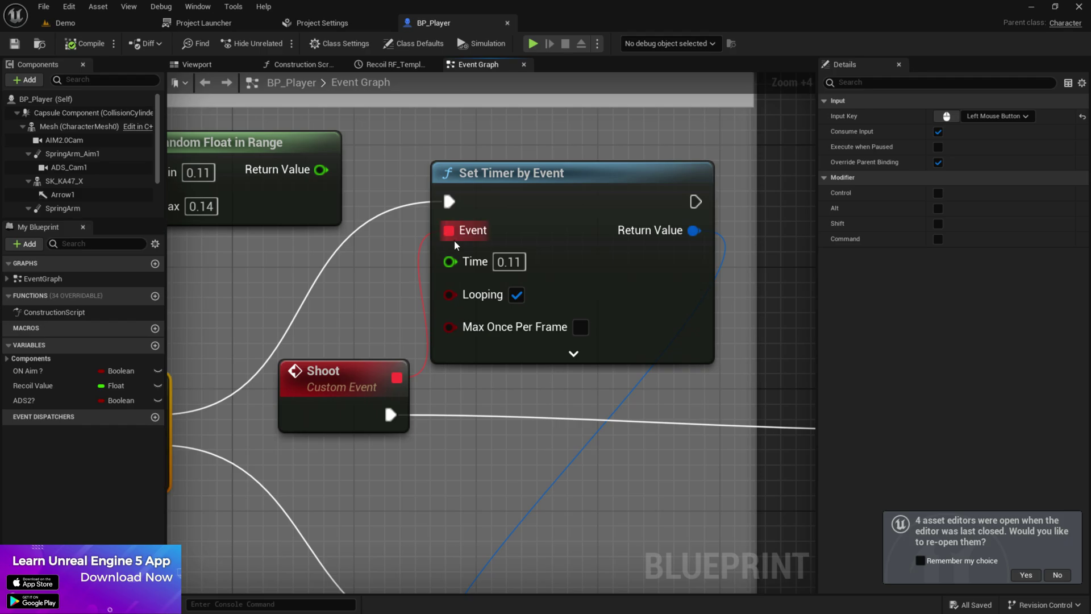
pyautogui.scroll(-2, 455, 240)
pyautogui.click(506, 222)
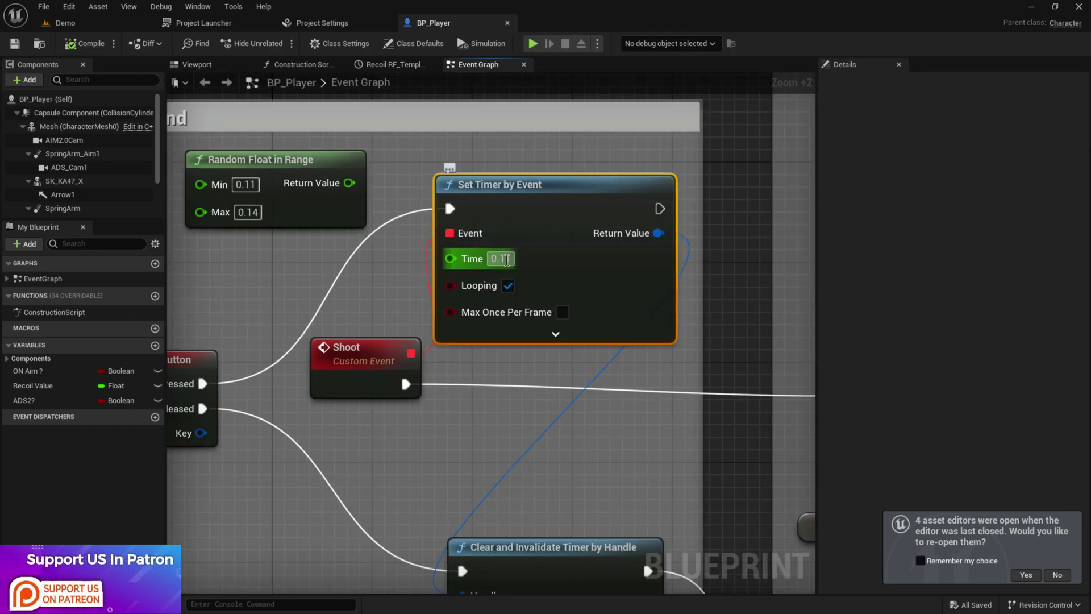
pyautogui.moveTo(348, 227)
pyautogui.mouseDown(button='right')
pyautogui.moveTo(488, 260)
pyautogui.moveTo(477, 248)
pyautogui.mouseUp(button='right')
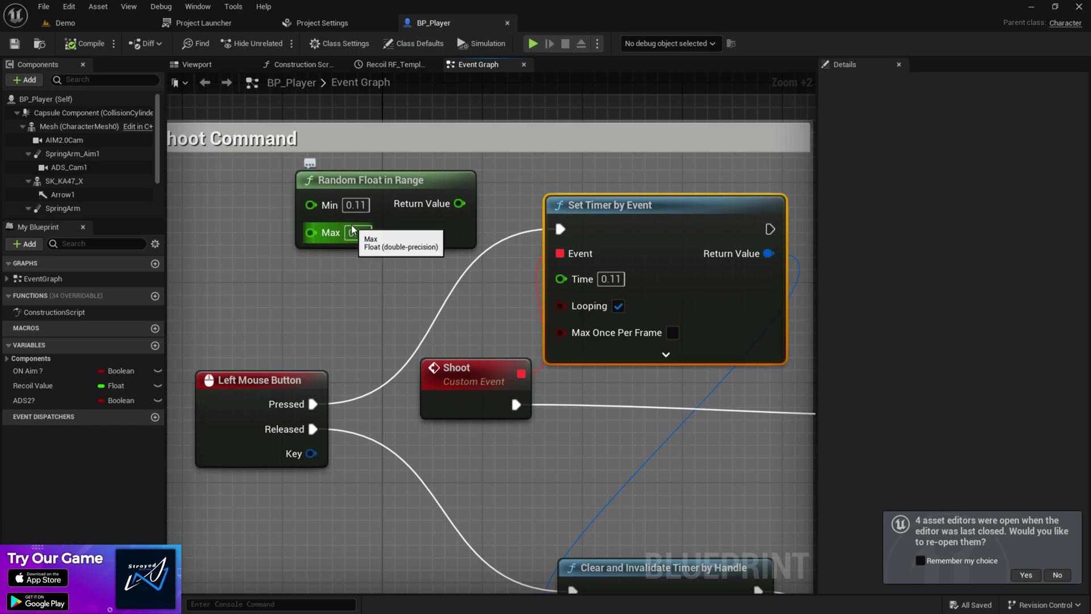
pyautogui.moveTo(550, 319); pyautogui.dragTo(471, 287, button='right')
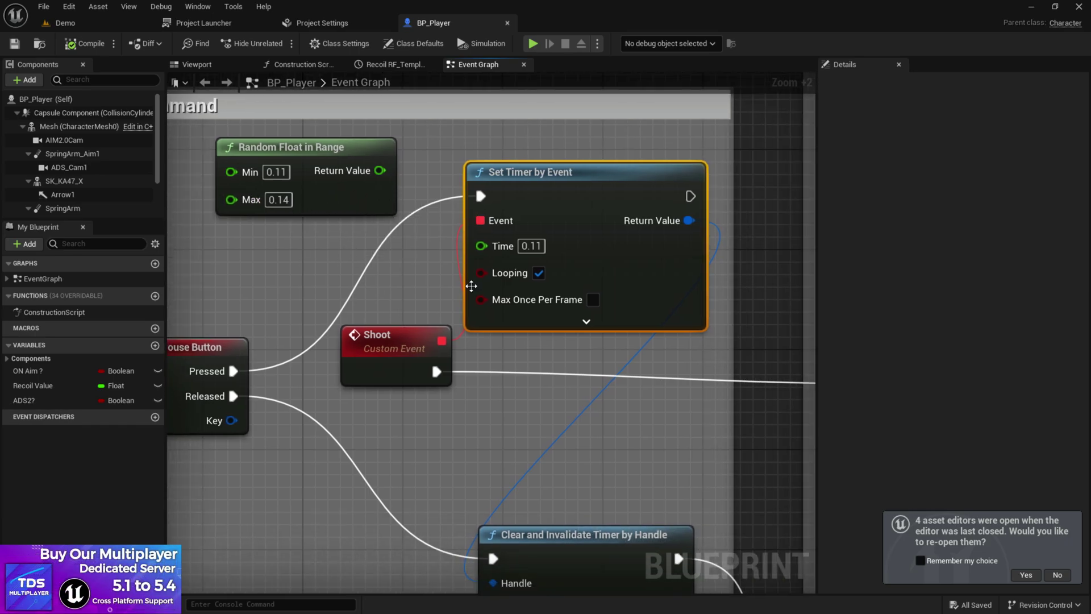
pyautogui.click(396, 367)
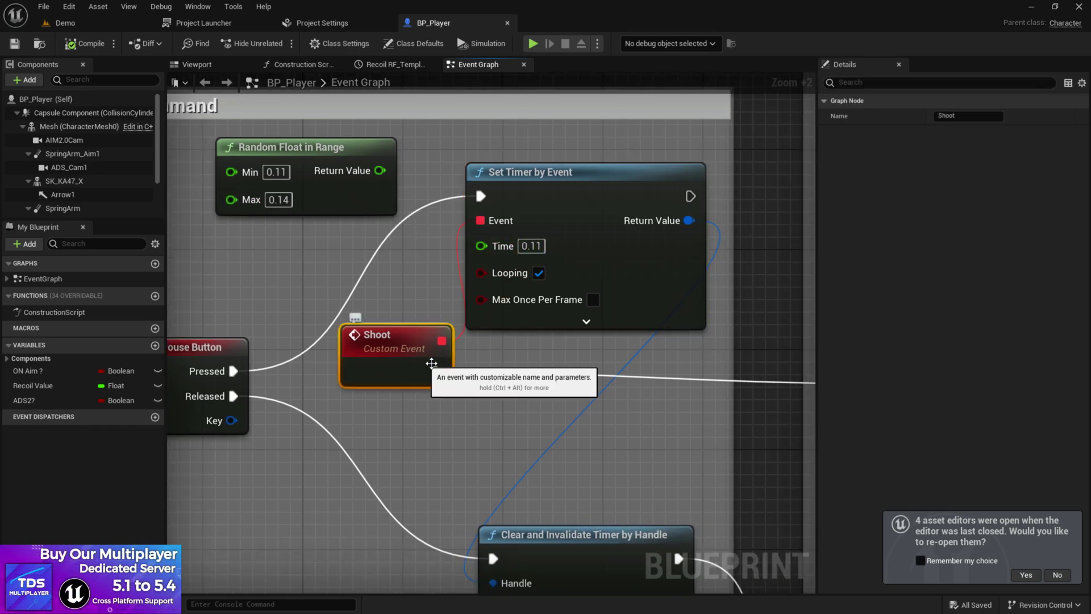
pyautogui.scroll(-3, 431, 367)
pyautogui.moveTo(596, 381); pyautogui.dragTo(260, 373, button='right')
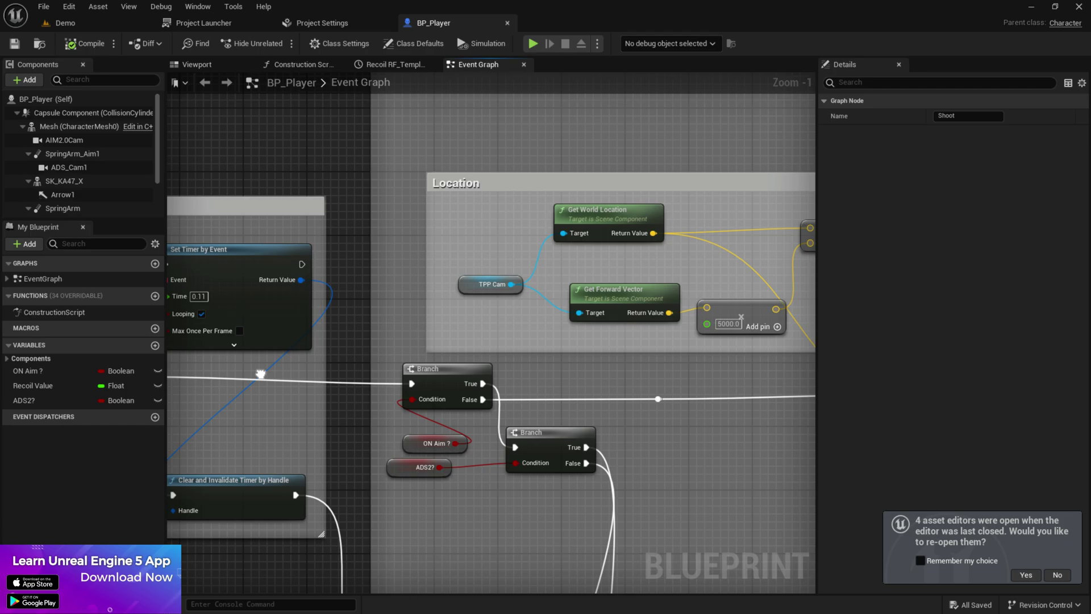
pyautogui.scroll(-1, 611, 381)
pyautogui.moveTo(611, 382); pyautogui.dragTo(400, 275, button='right')
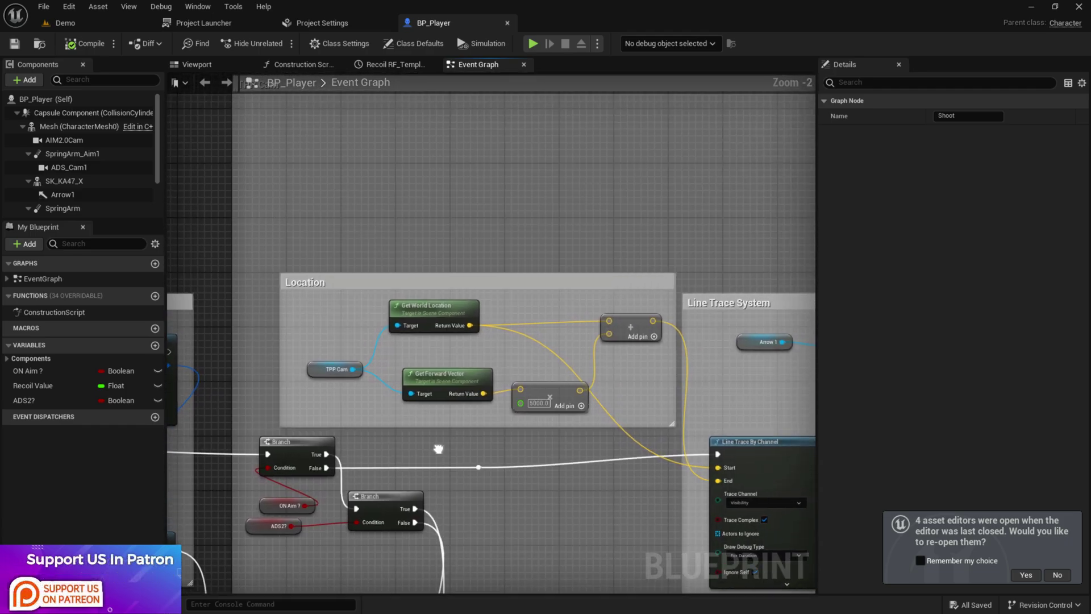
pyautogui.scroll(-2, 400, 275)
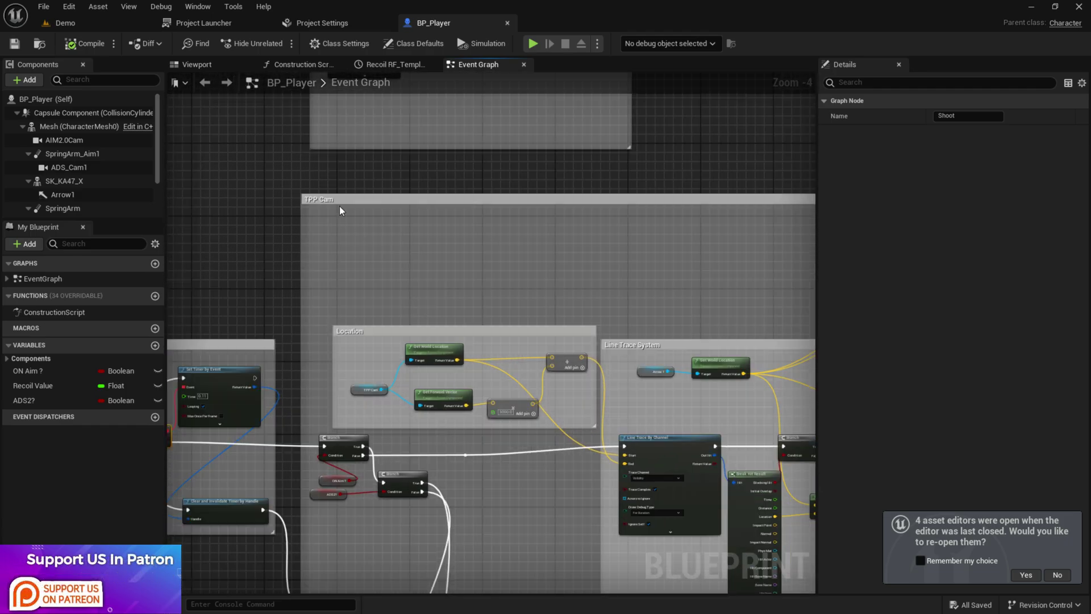
pyautogui.moveTo(339, 206)
pyautogui.mouseDown(button='right')
pyautogui.moveTo(375, 357)
pyautogui.moveTo(310, 395)
pyautogui.mouseUp(button='right')
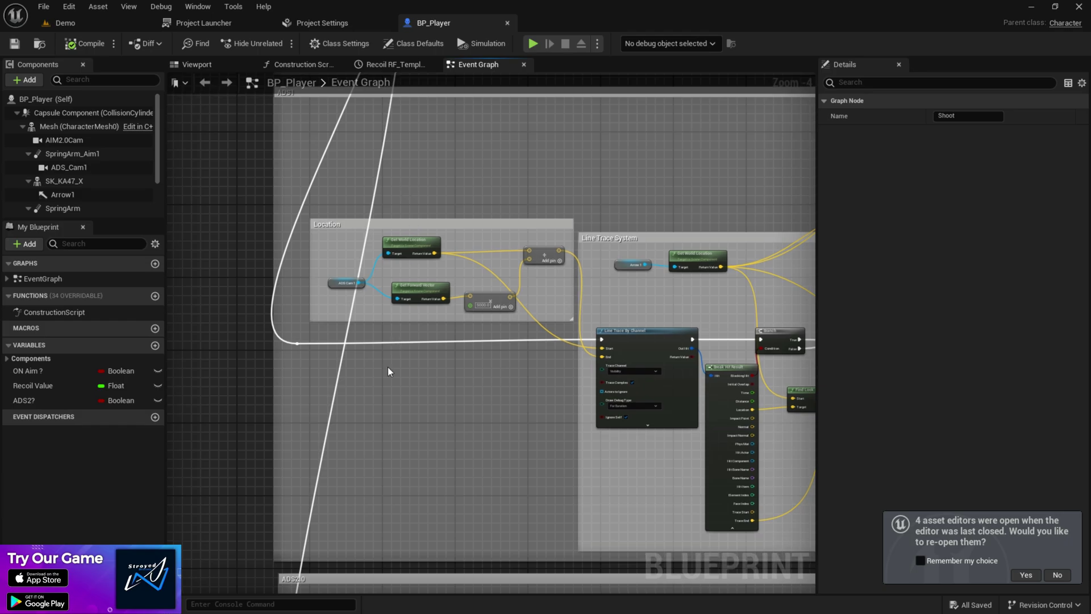
pyautogui.scroll(-3, 443, 319)
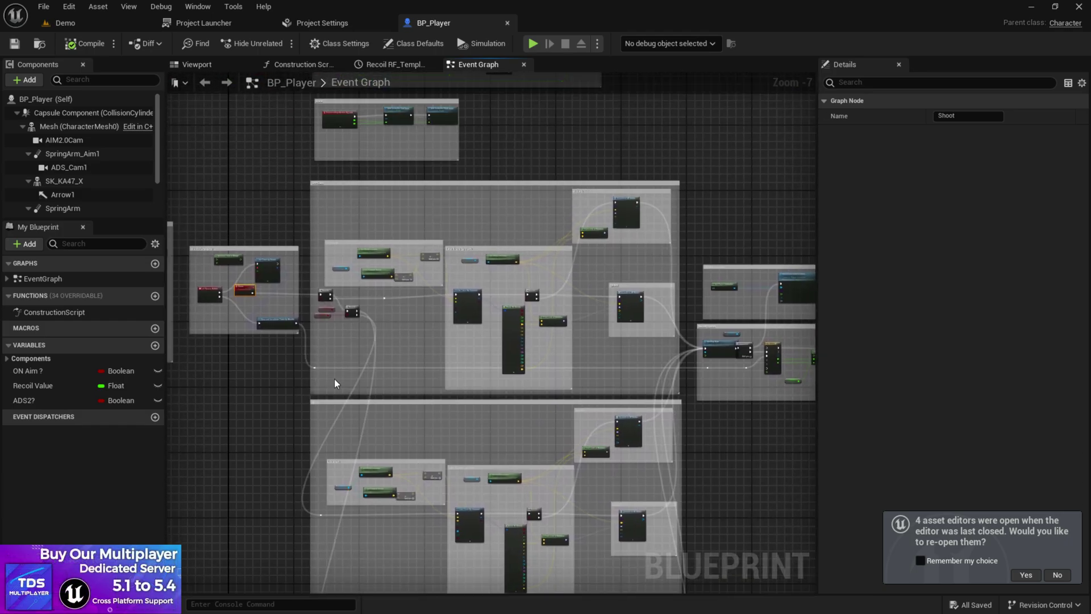
pyautogui.scroll(3, 334, 379)
pyautogui.scroll(-3, 327, 395)
pyautogui.moveTo(681, 543); pyautogui.dragTo(462, 393, button='right')
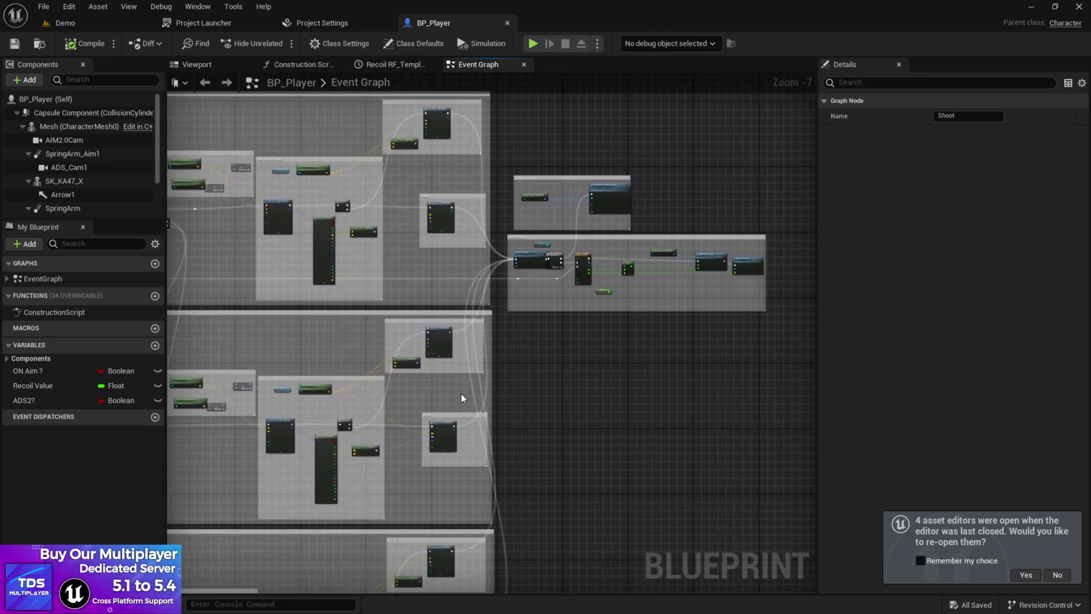
pyautogui.scroll(5, 463, 480)
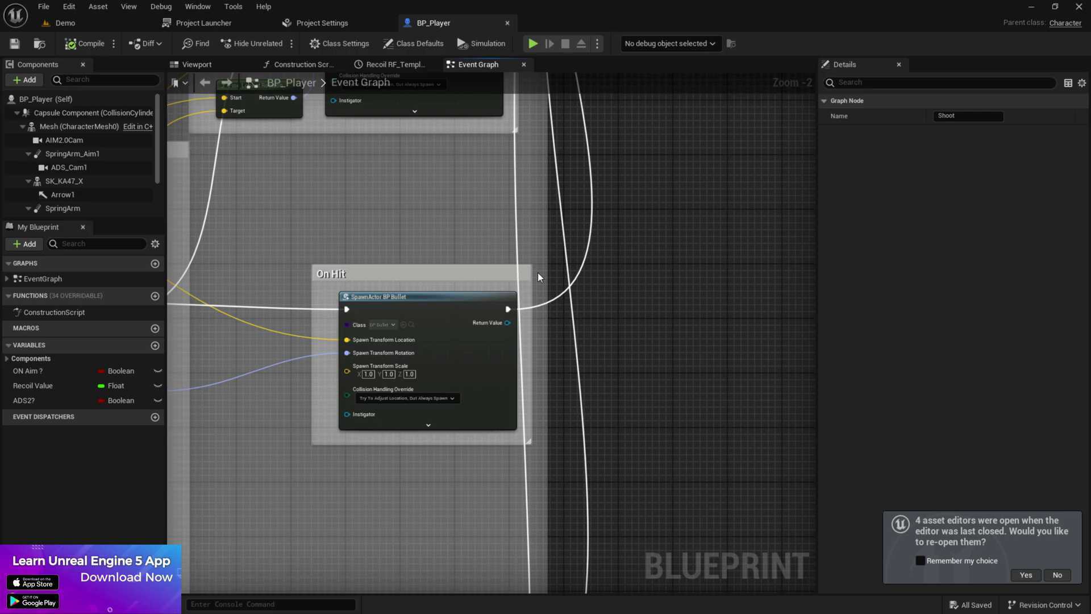
pyautogui.scroll(-3, 579, 196)
pyautogui.scroll(2, 487, 191)
pyautogui.moveTo(486, 191); pyautogui.dragTo(475, 239, button='right')
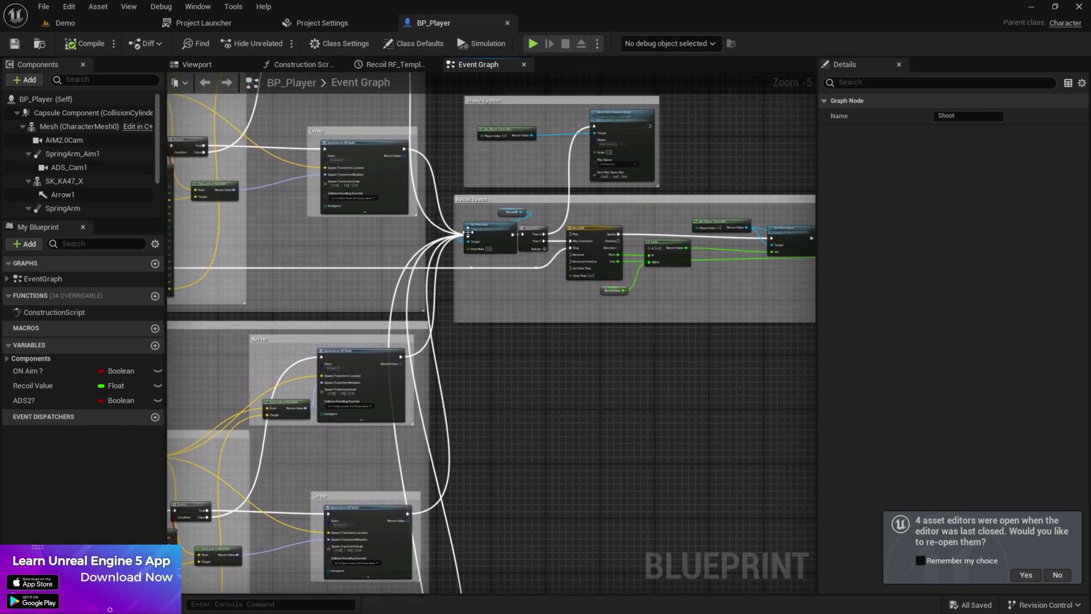
pyautogui.scroll(2, 468, 233)
pyautogui.scroll(1, 468, 234)
pyautogui.scroll(2, 359, 221)
pyautogui.scroll(1, 342, 196)
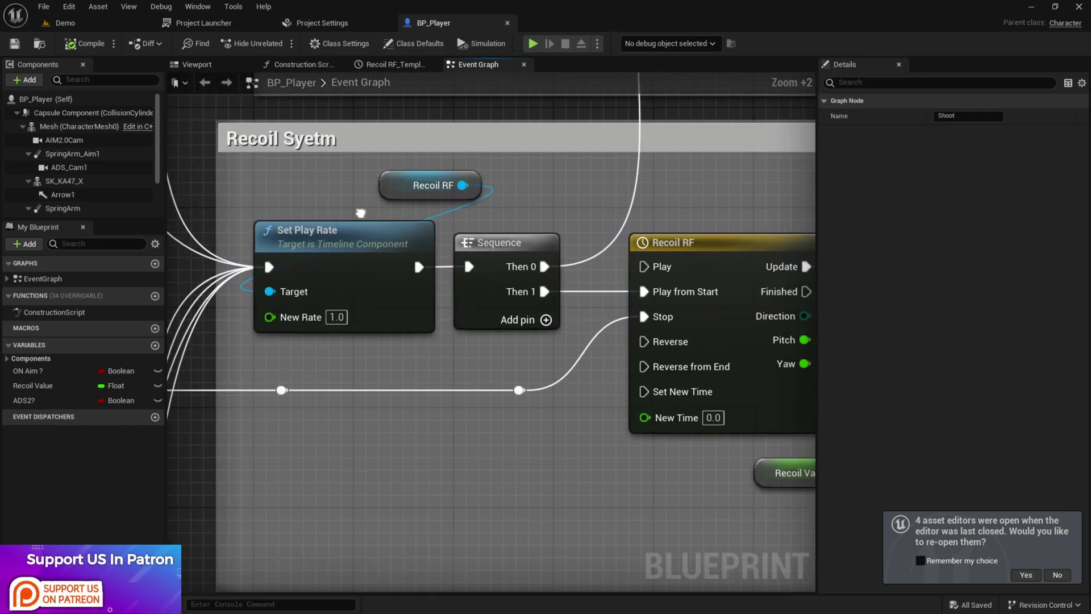
# Select the Recoil RF timeline node and browse the add-node list without adding anything.
pyautogui.moveTo(427, 183); pyautogui.dragTo(421, 203, button='right')
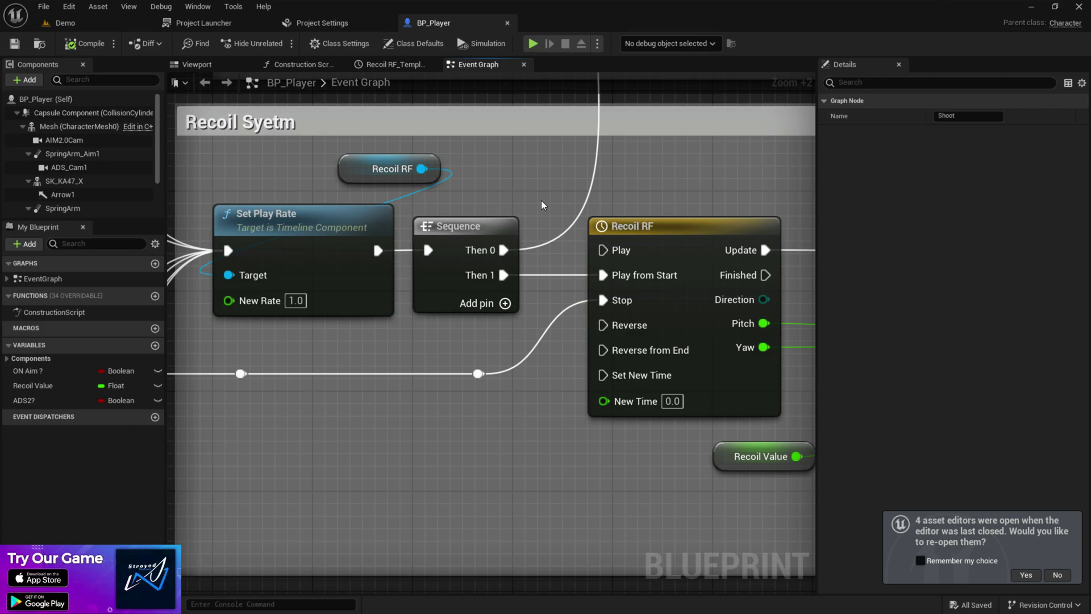
pyautogui.click(692, 265)
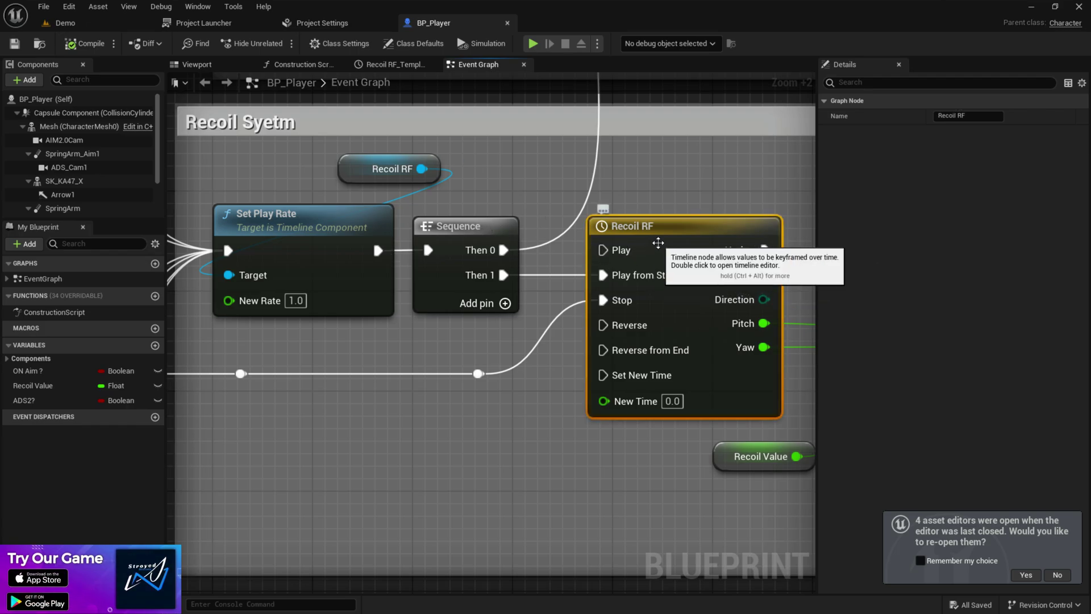
pyautogui.rightClick(345, 258)
pyautogui.write('a')
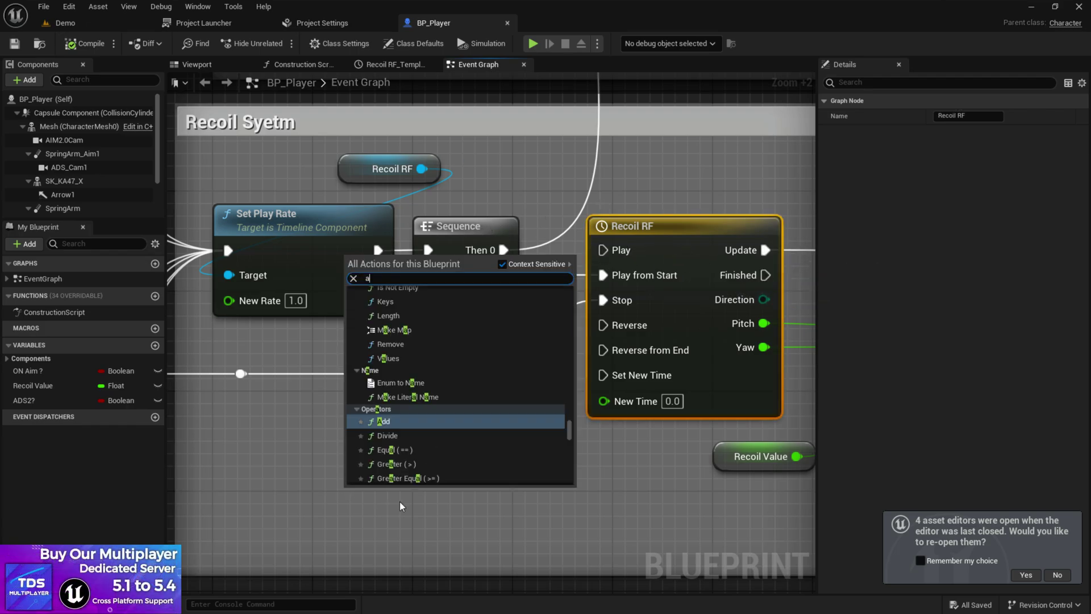
pyautogui.write('dd line')
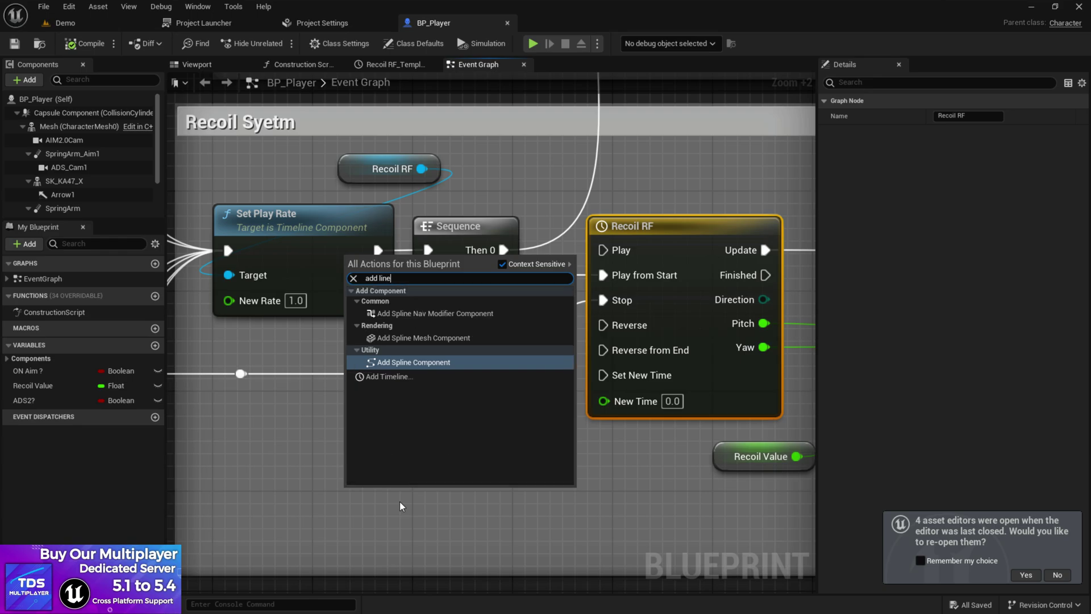
pyautogui.click(334, 404)
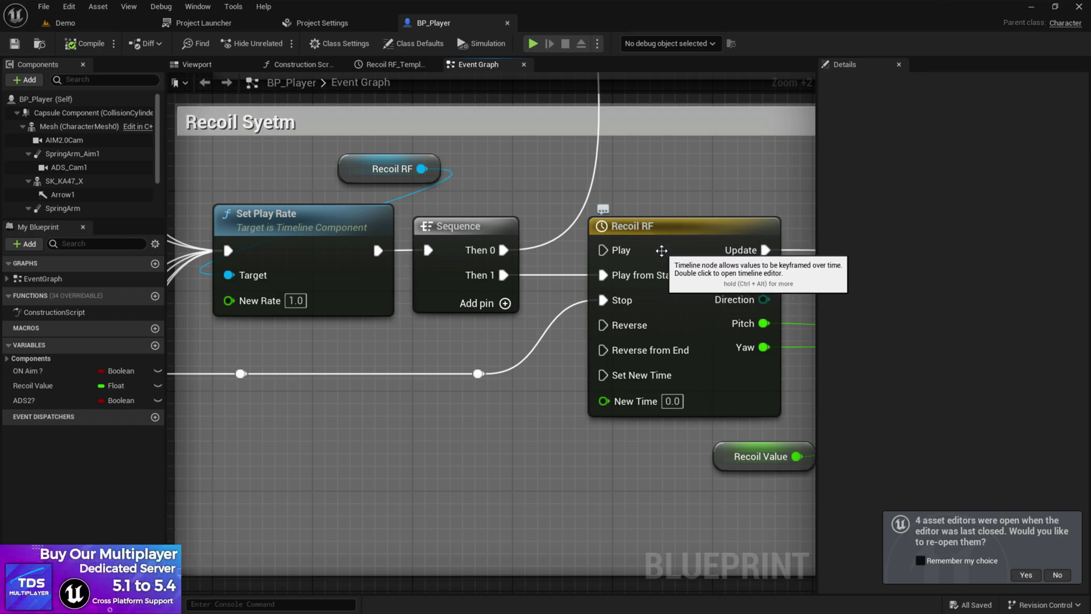
# Open Recoil RF's curves, browse Pitch track options without adding a track, then return to the Event Graph.
pyautogui.doubleClick(661, 250)
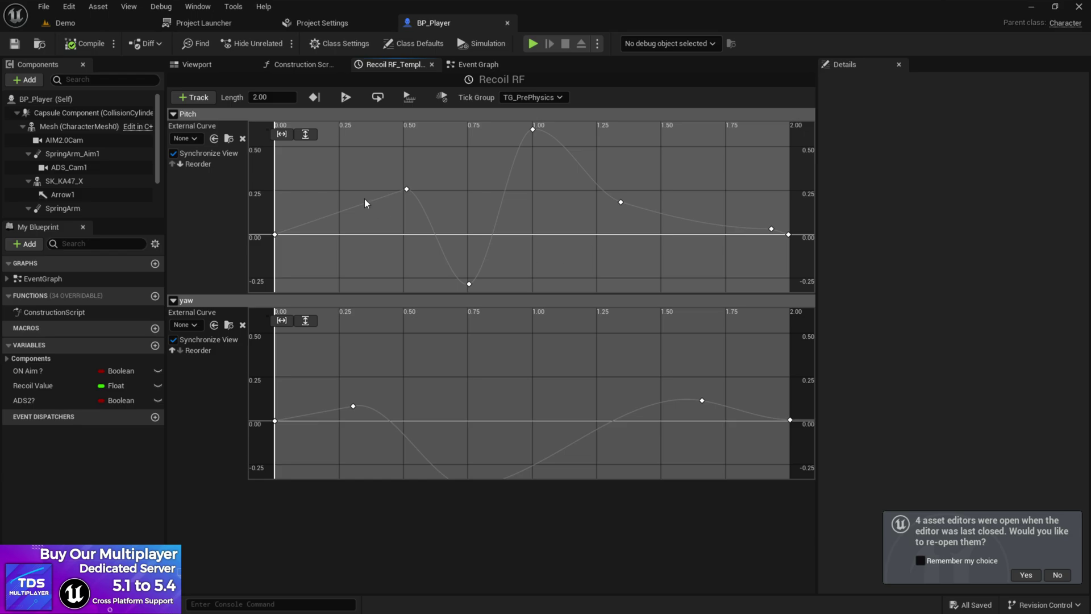
pyautogui.scroll(-3, 413, 232)
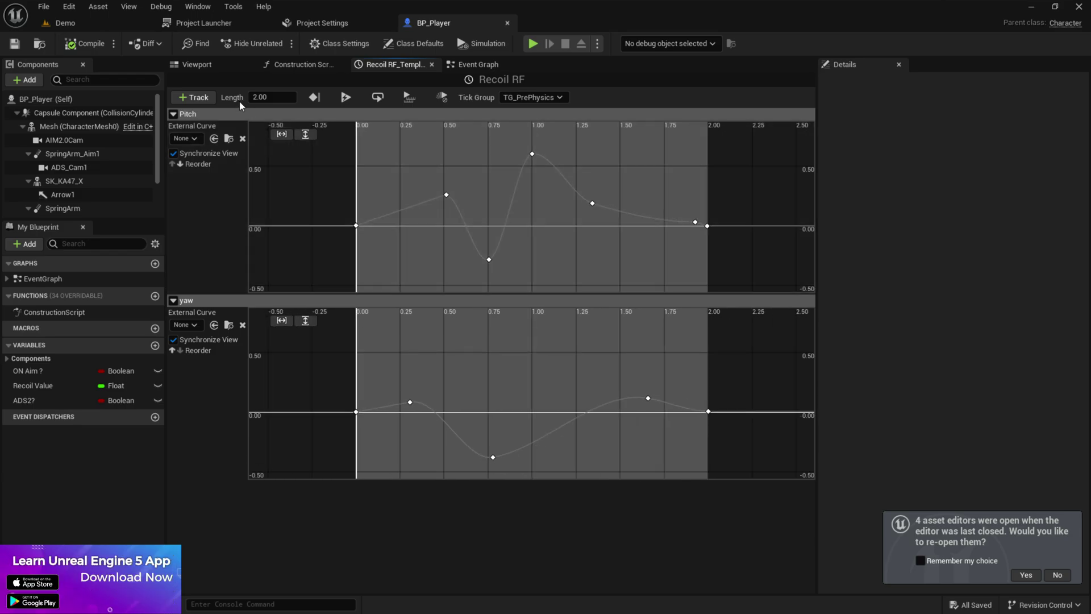
pyautogui.rightClick(203, 112)
pyautogui.click(199, 100)
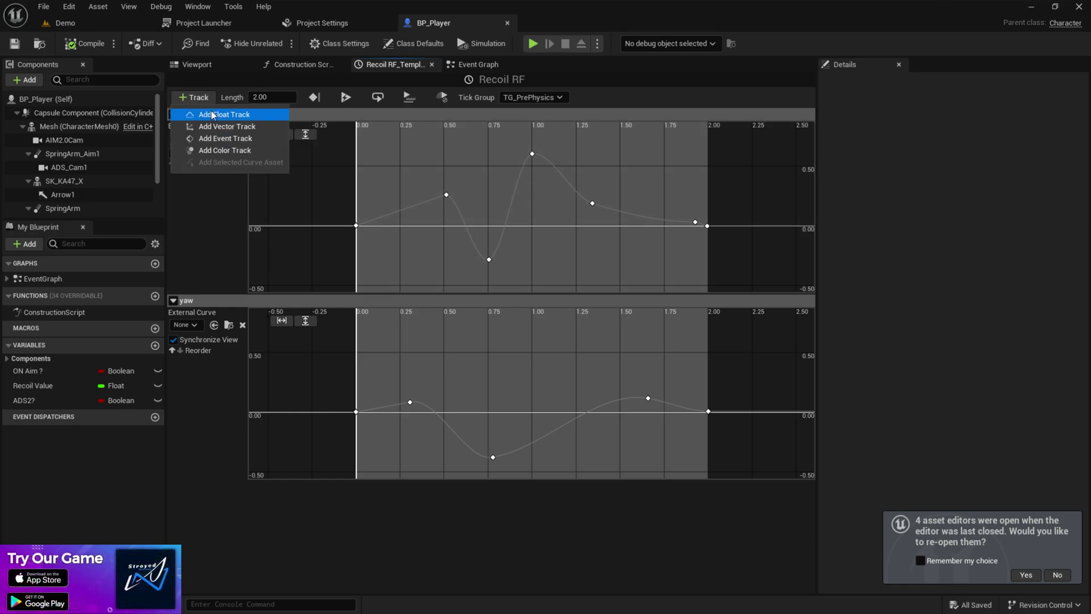
pyautogui.click(211, 228)
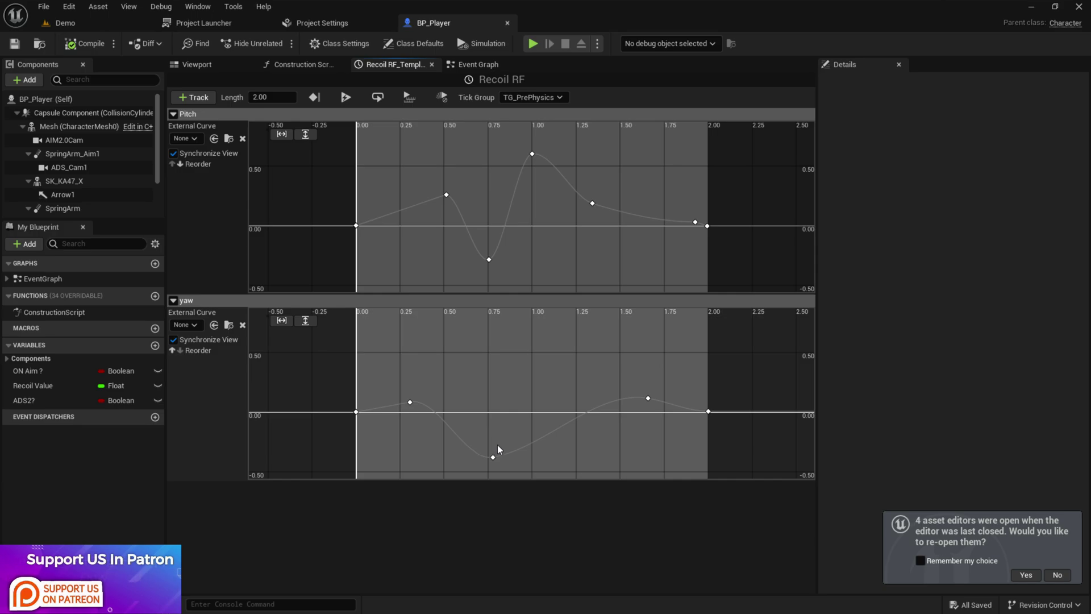
pyautogui.scroll(3, 418, 420)
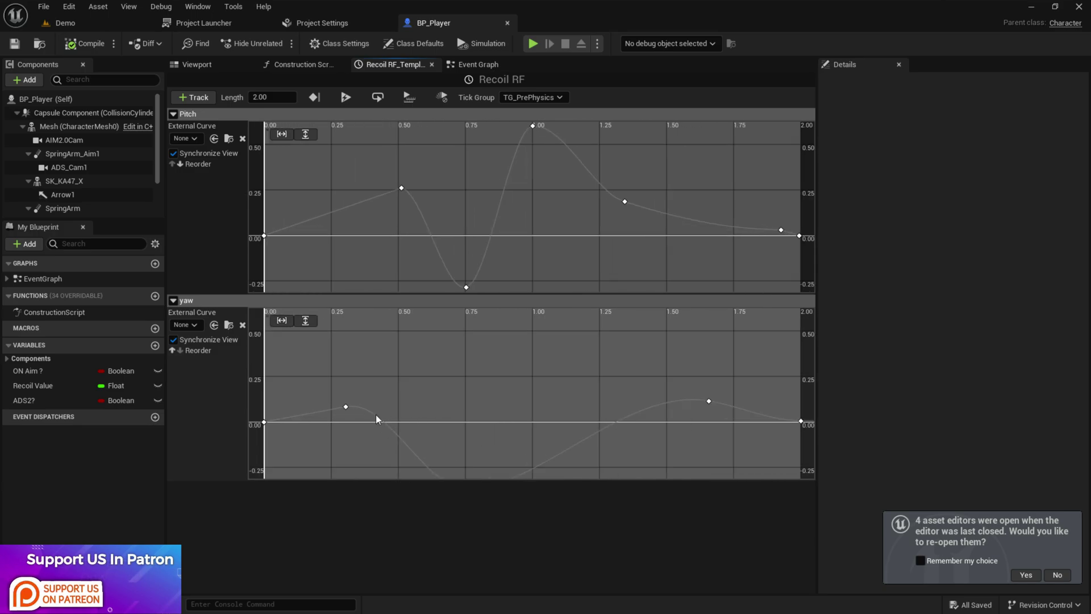
pyautogui.scroll(-2, 375, 415)
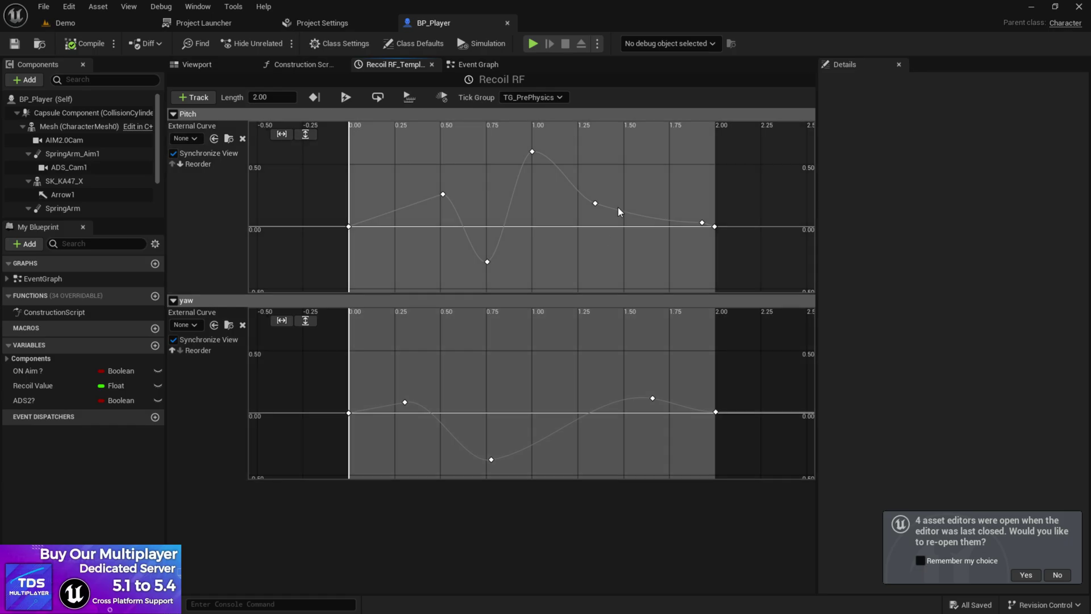
pyautogui.click(473, 66)
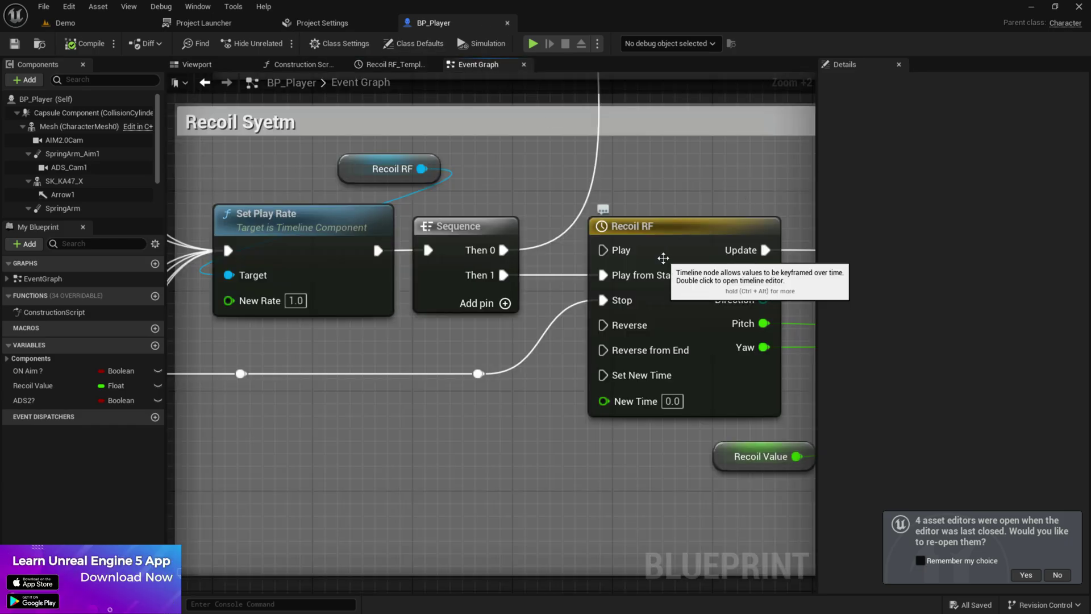
pyautogui.scroll(-5, 664, 258)
pyautogui.scroll(3, 636, 212)
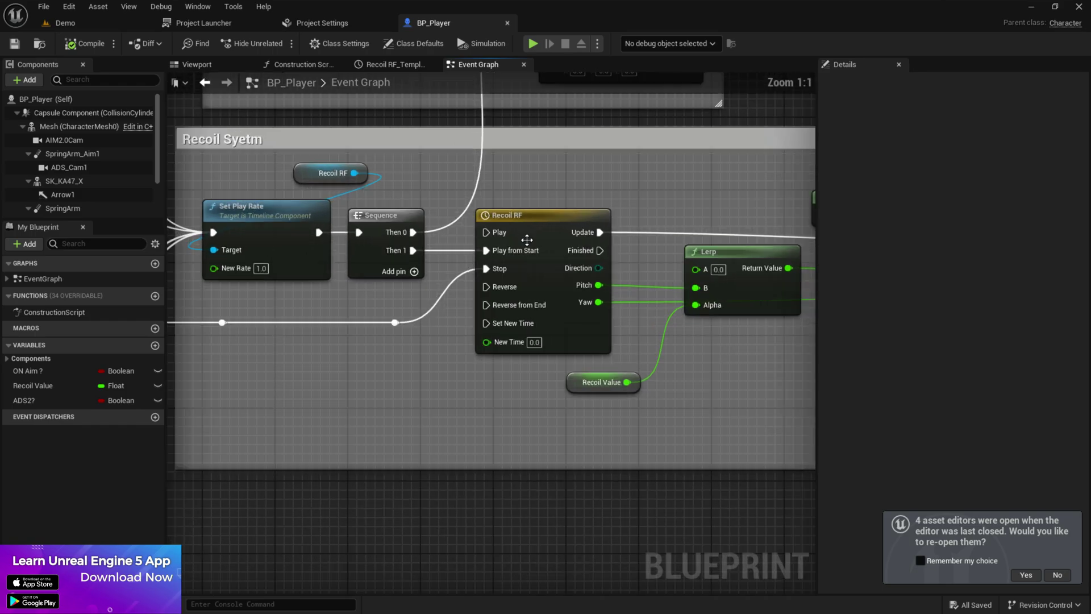
pyautogui.scroll(3, 601, 191)
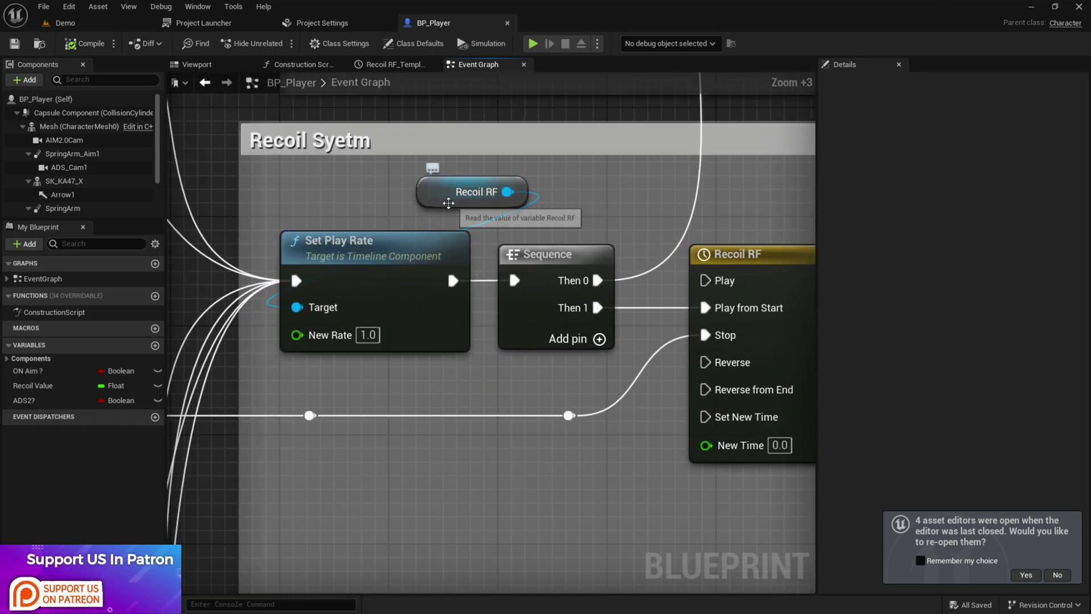
pyautogui.click(9, 359)
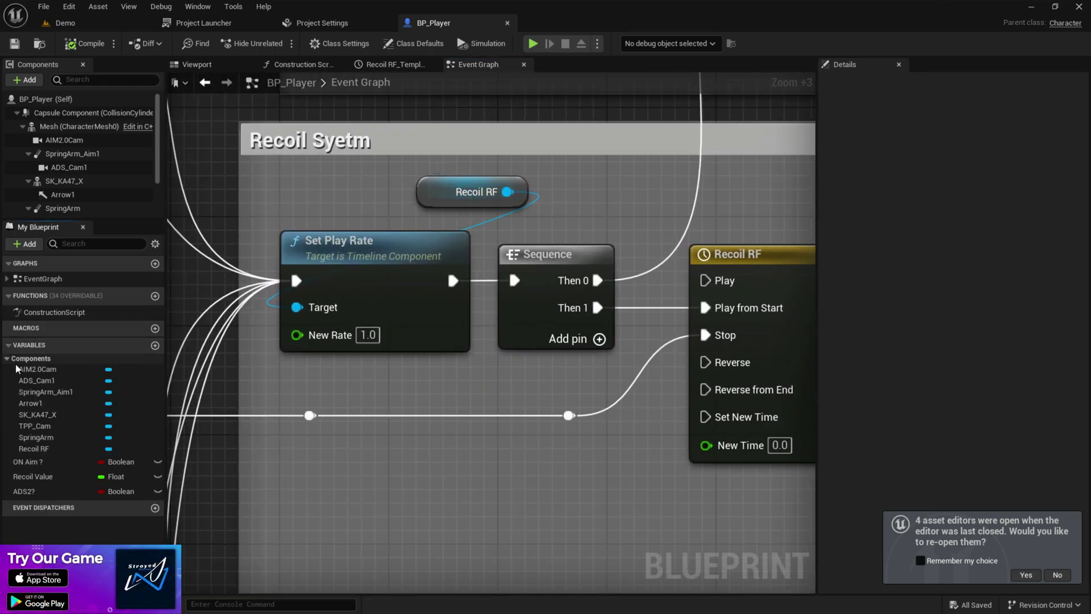
pyautogui.click(38, 448)
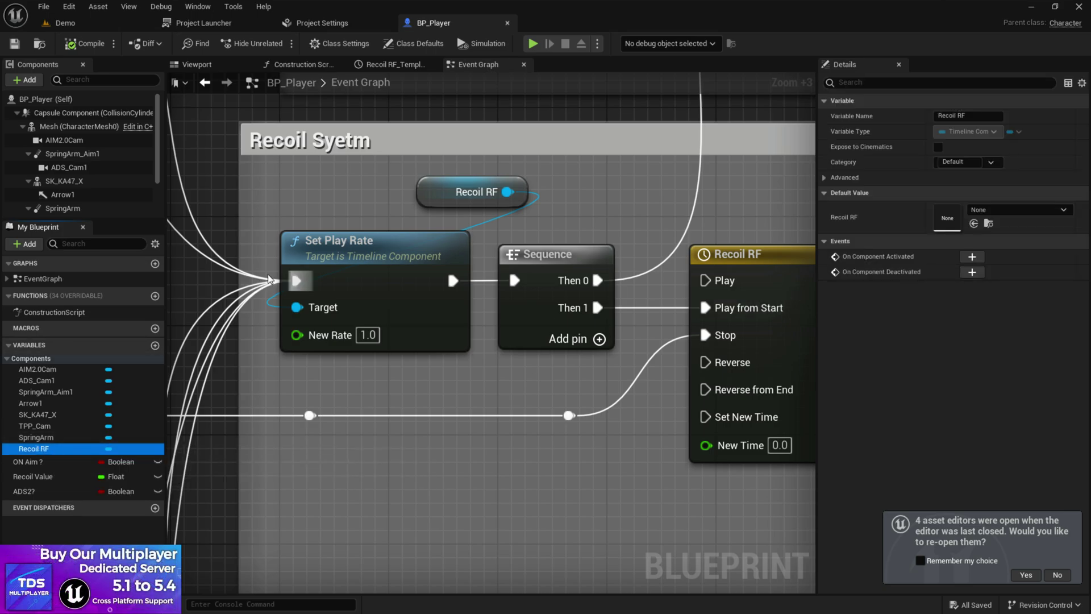
pyautogui.click(13, 365)
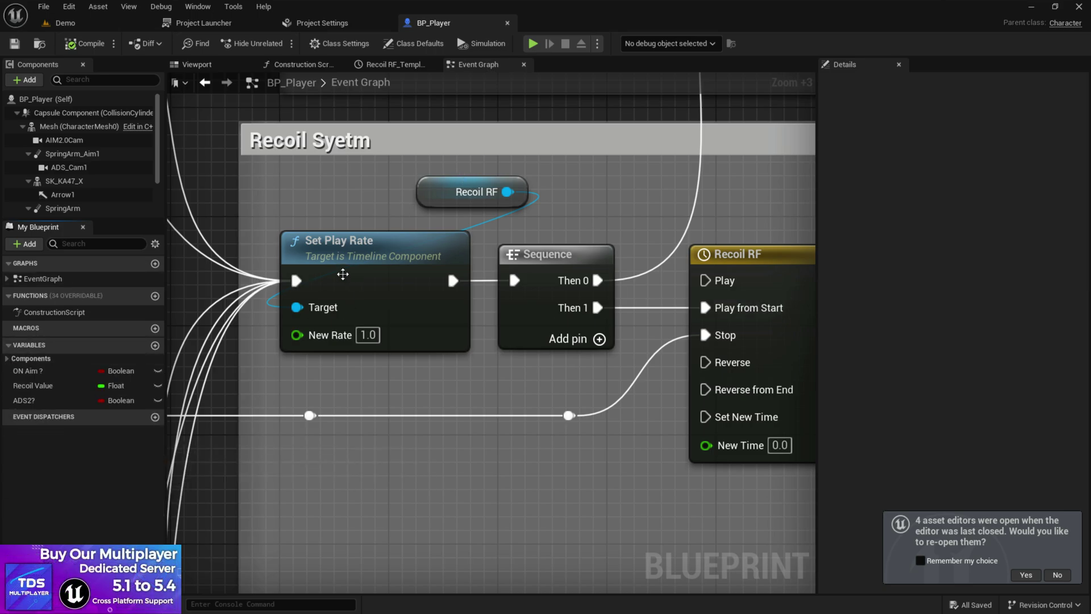
pyautogui.moveTo(371, 348); pyautogui.dragTo(85, 351, button='right')
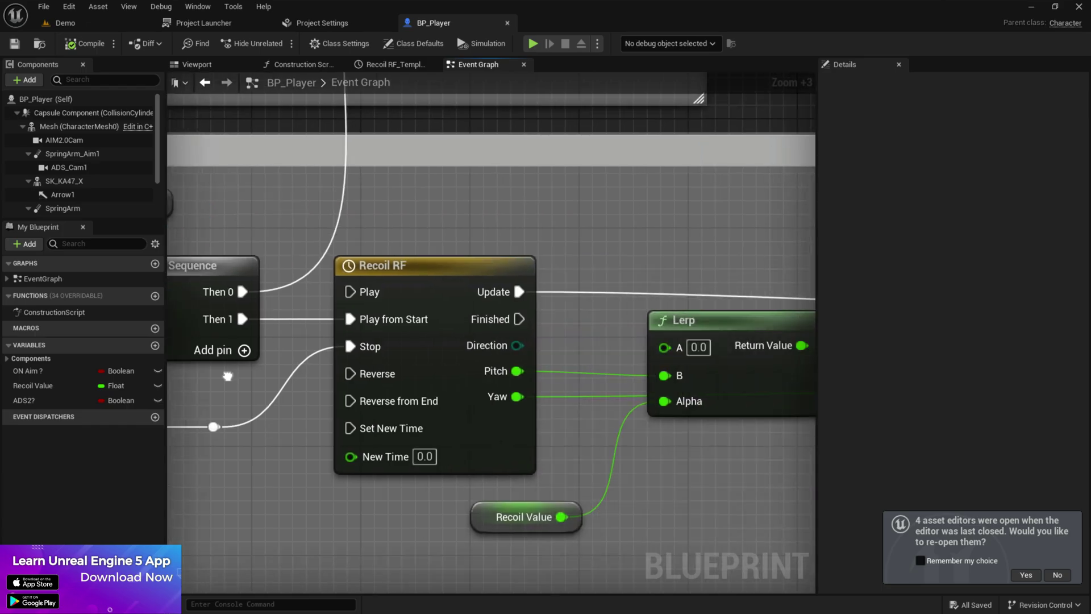
pyautogui.moveTo(304, 178); pyautogui.dragTo(365, 68, button='right')
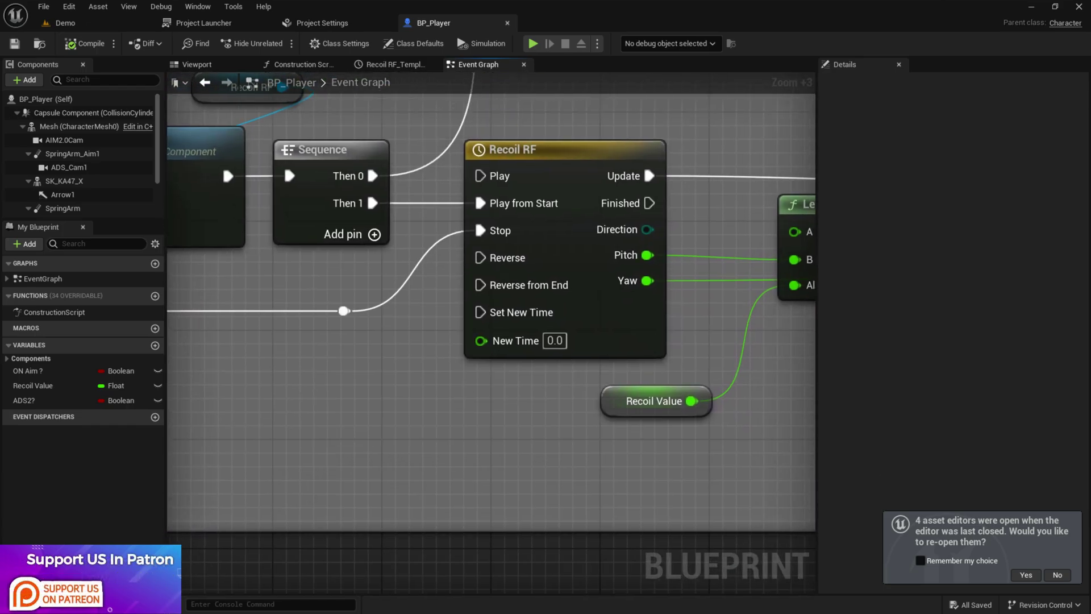
pyautogui.moveTo(492, 109); pyautogui.dragTo(498, 115, button='right')
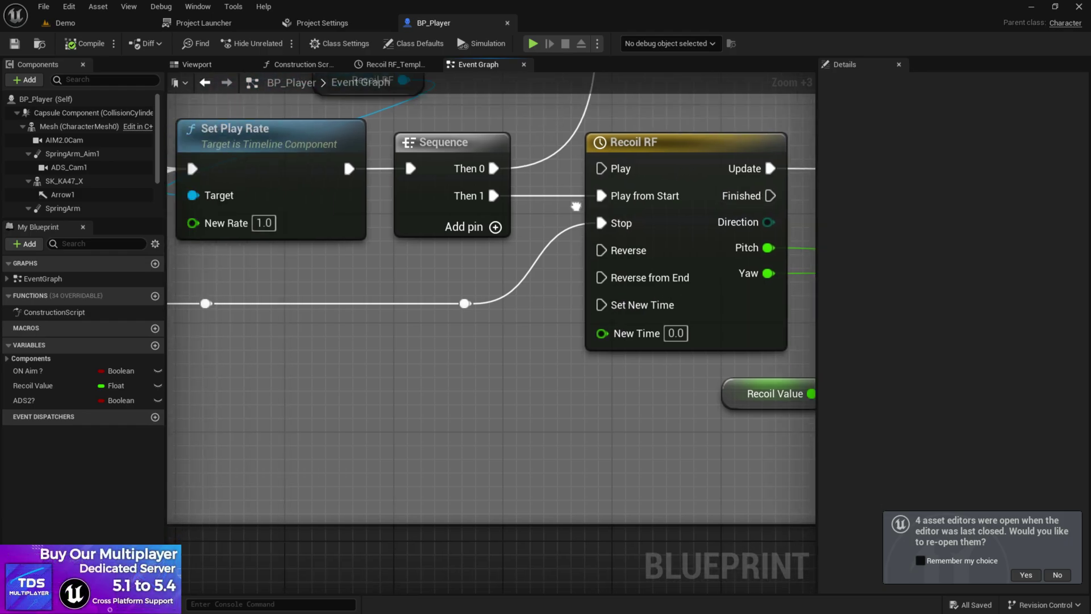
pyautogui.moveTo(512, 211)
pyautogui.mouseDown(button='right')
pyautogui.moveTo(682, 197)
pyautogui.moveTo(627, 236)
pyautogui.mouseUp(button='right')
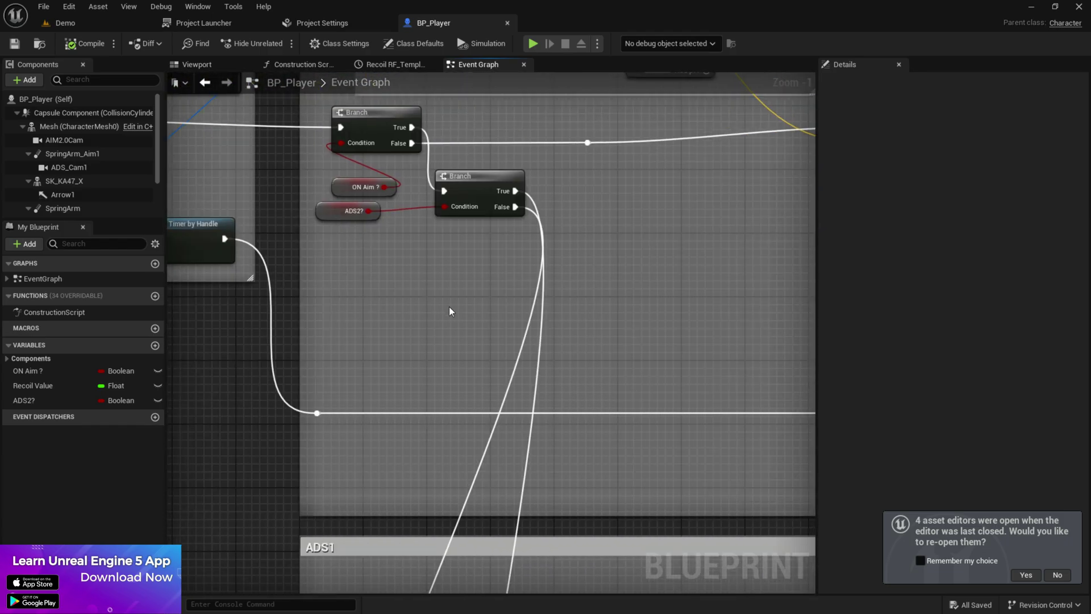
pyautogui.scroll(1, 420, 233)
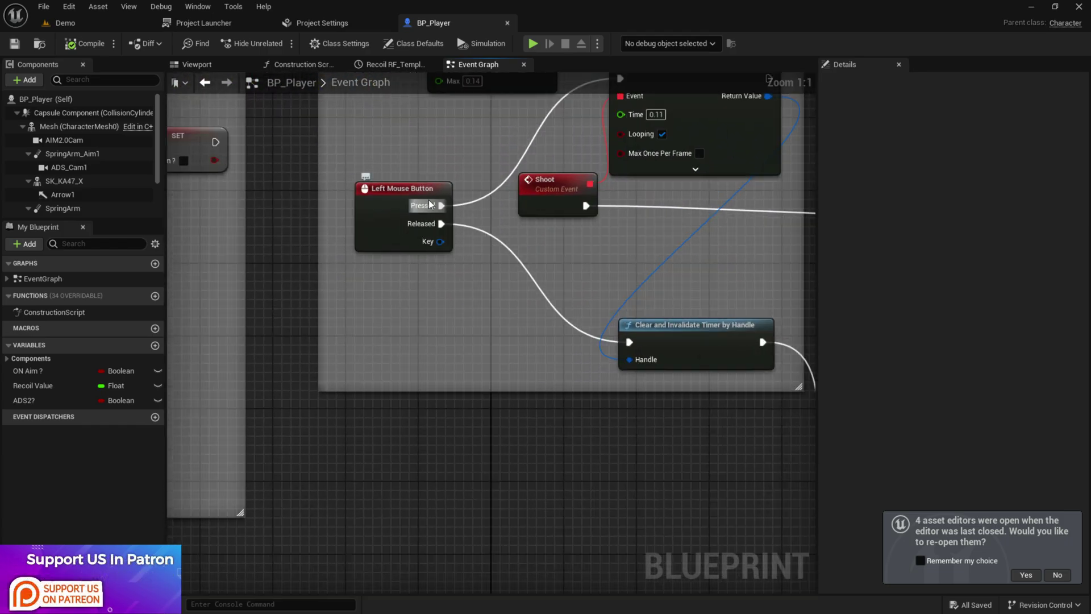
pyautogui.moveTo(435, 229); pyautogui.dragTo(215, 329, button='right')
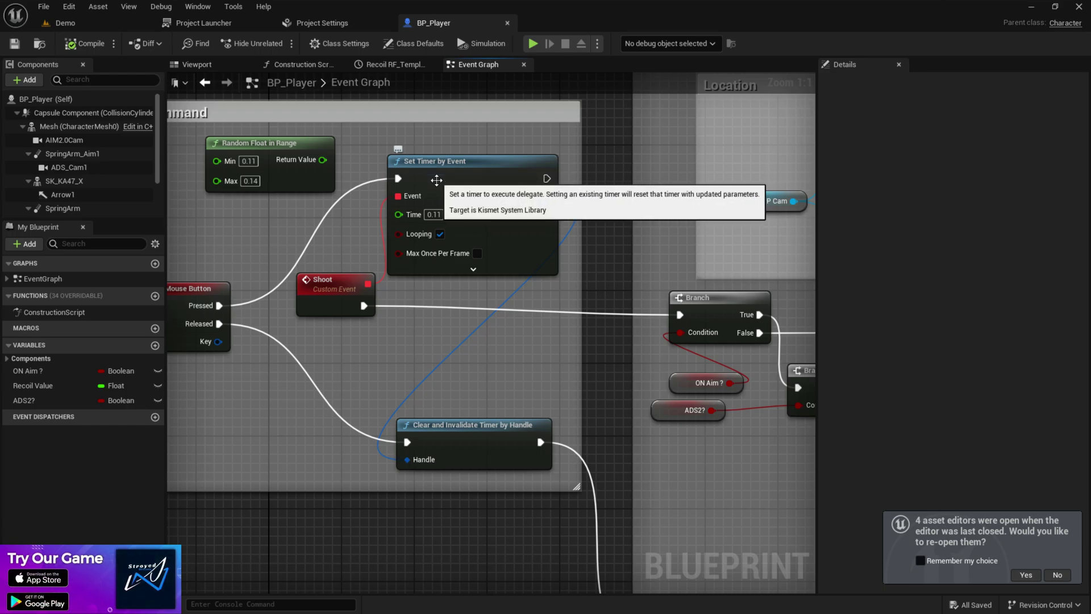
pyautogui.moveTo(443, 180); pyautogui.dragTo(684, 266, button='right')
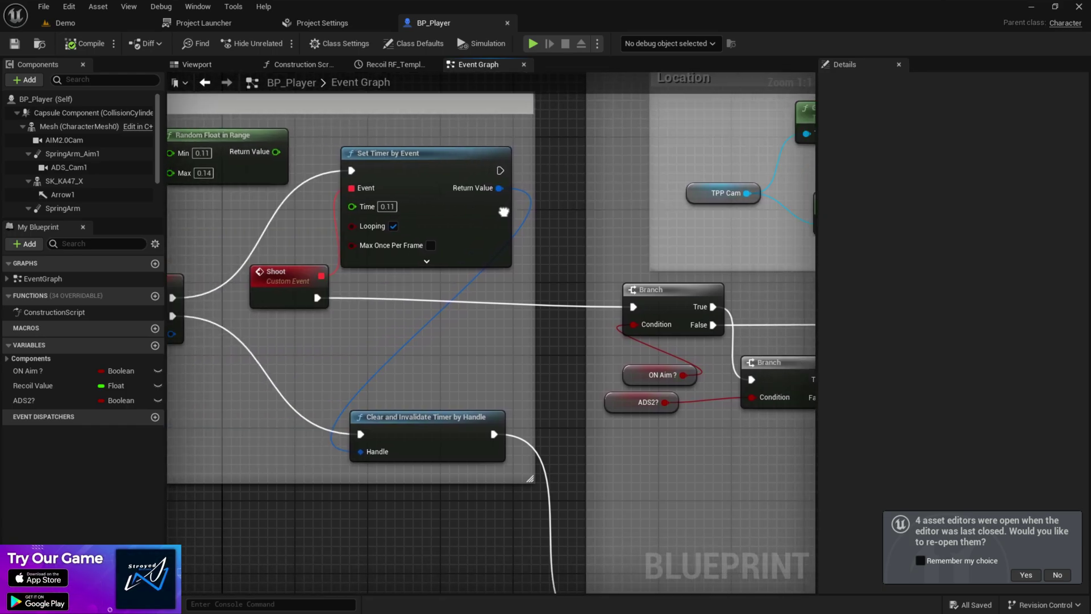
pyautogui.scroll(-3, 684, 266)
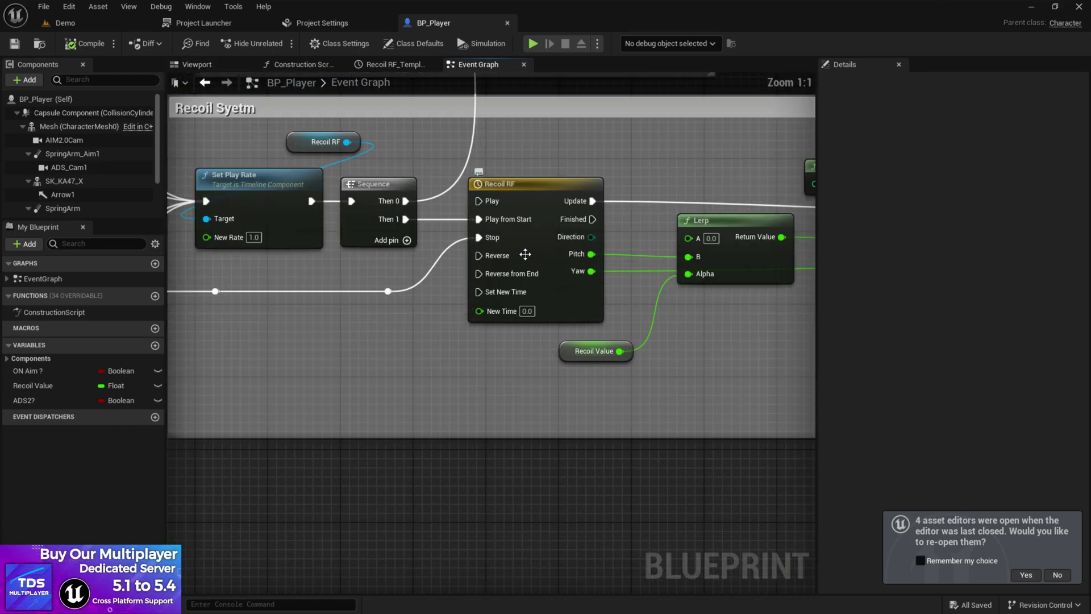
pyautogui.moveTo(515, 243); pyautogui.dragTo(282, 234, button='right')
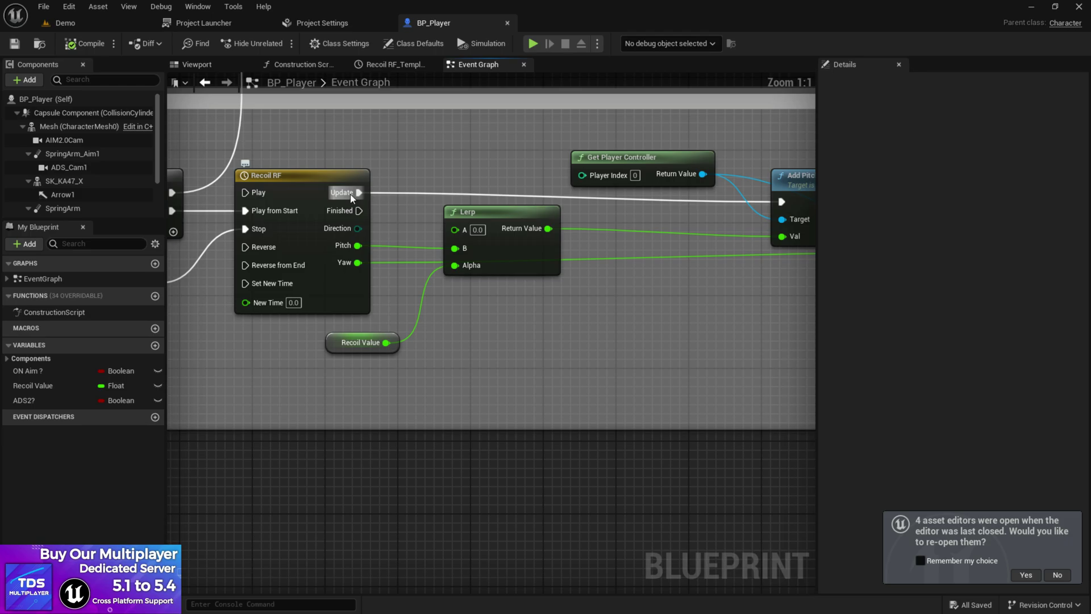
# Review the Add Pitch Input, Get Player Controller and Add Yaw Input nodes.
pyautogui.moveTo(394, 190); pyautogui.dragTo(263, 212, button='right')
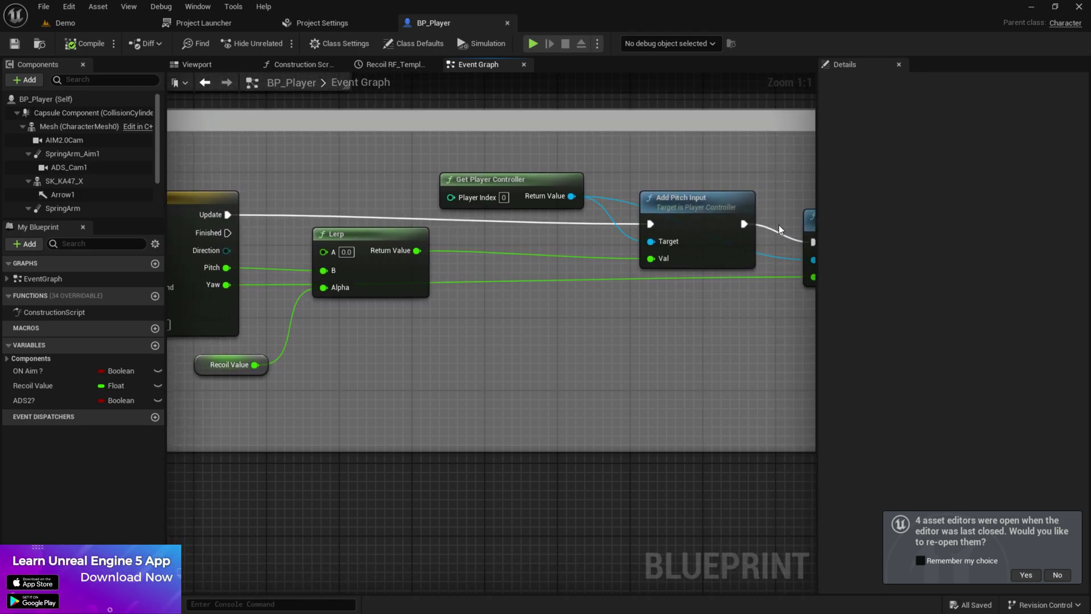
pyautogui.moveTo(779, 229); pyautogui.dragTo(694, 228, button='right')
pyautogui.scroll(6, 405, 189)
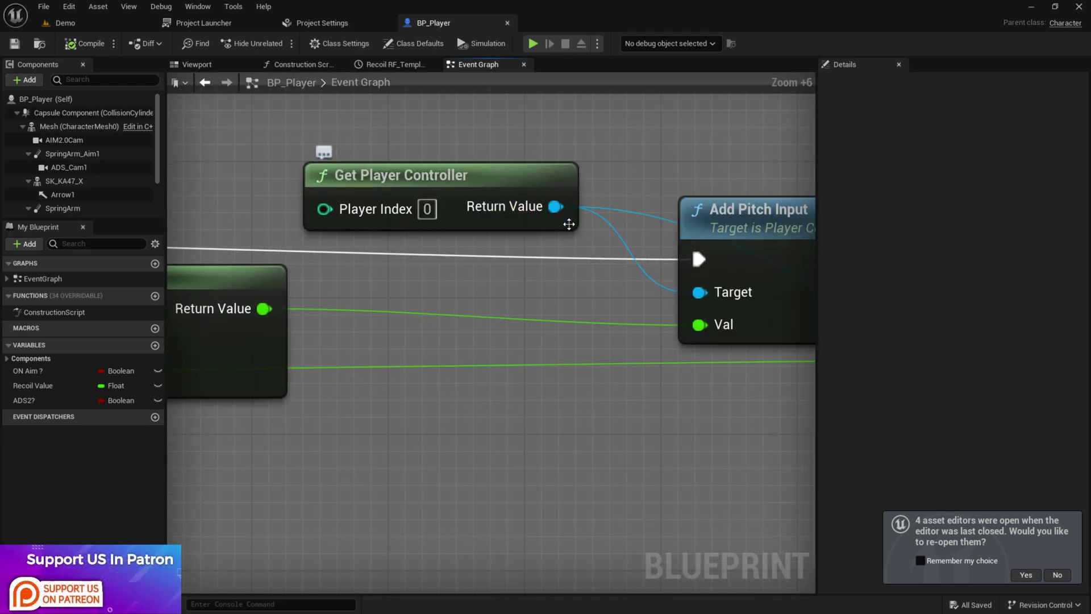
pyautogui.moveTo(569, 225); pyautogui.dragTo(303, 213, button='right')
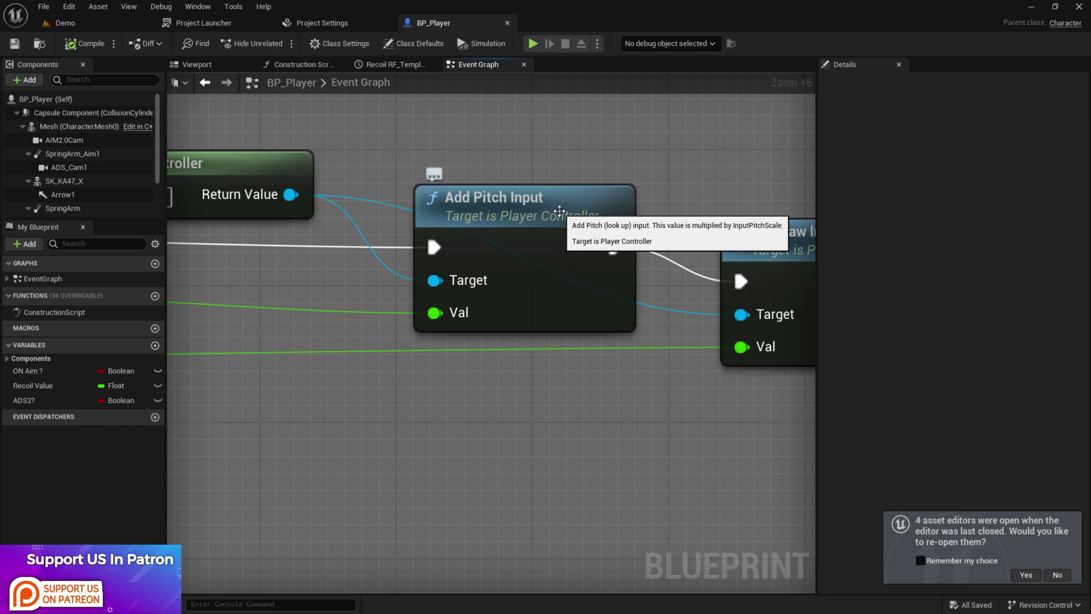
pyautogui.moveTo(490, 261); pyautogui.dragTo(304, 254, button='right')
pyautogui.click(711, 265)
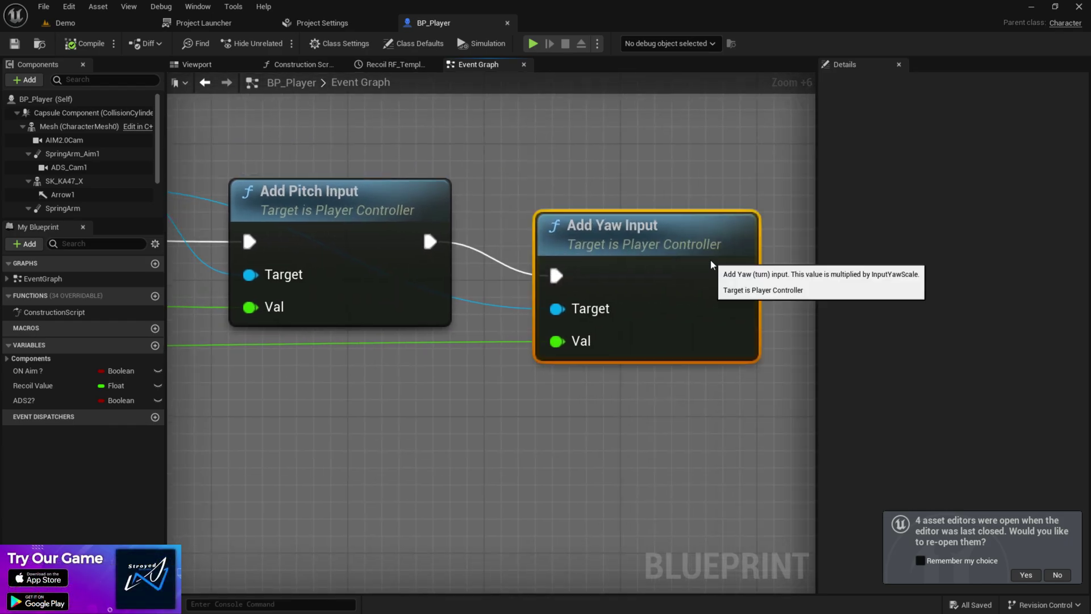
pyautogui.scroll(-2, 710, 265)
pyautogui.moveTo(711, 265)
pyautogui.mouseDown(button='right')
pyautogui.moveTo(608, 263)
pyautogui.moveTo(767, 256)
pyautogui.mouseUp(button='right')
pyautogui.moveTo(523, 312); pyautogui.dragTo(283, 276, button='right')
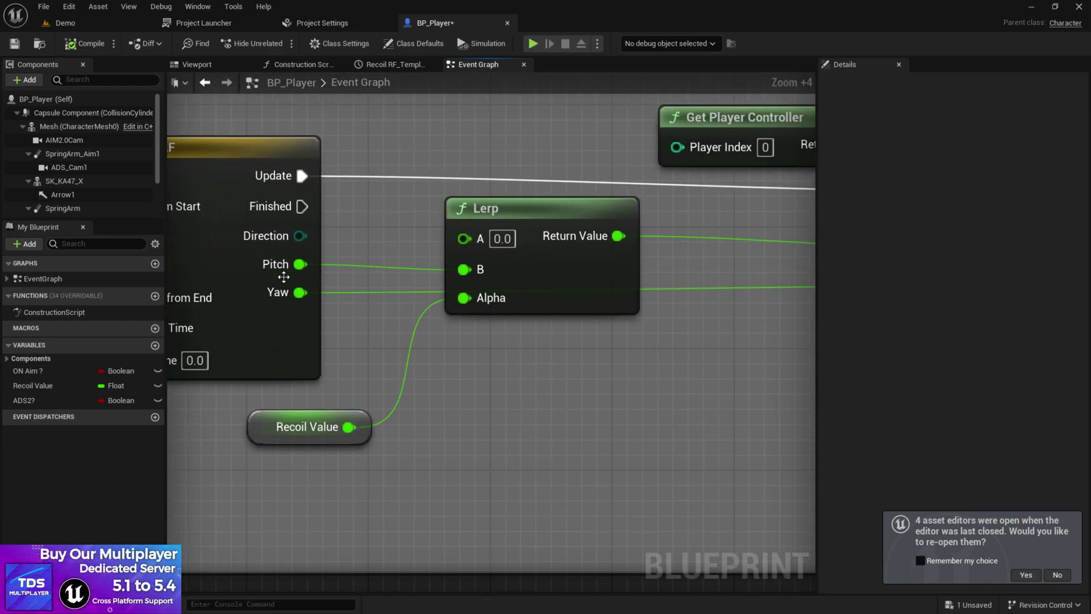
pyautogui.scroll(-1, 426, 298)
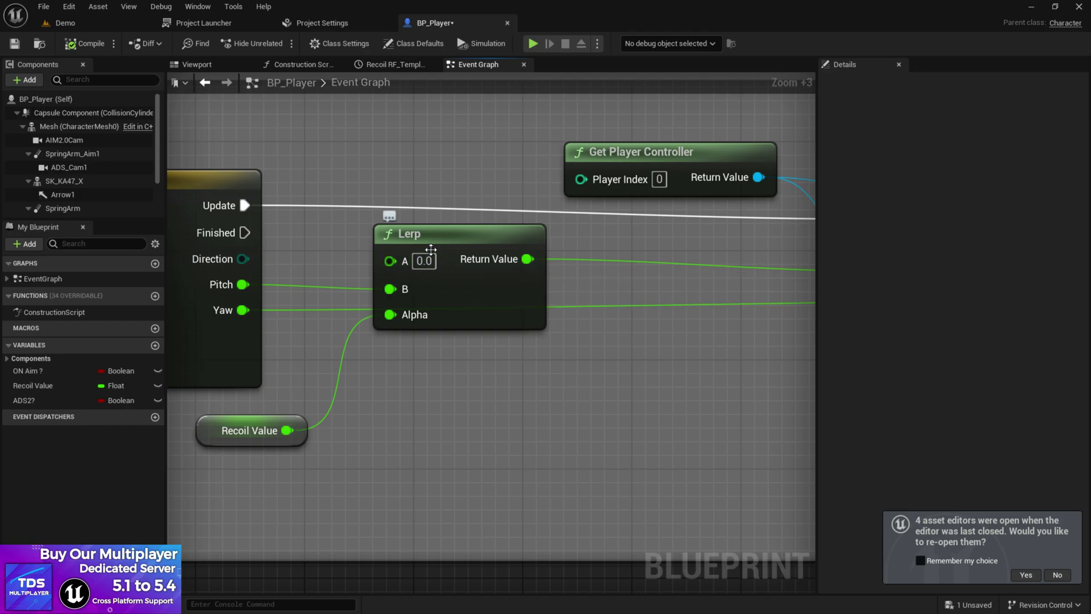
# Check Recoil Value's -0.5 default by the Lerp node, survey shake nodes, then switch to Demo.
pyautogui.moveTo(418, 316); pyautogui.dragTo(495, 262, button='right')
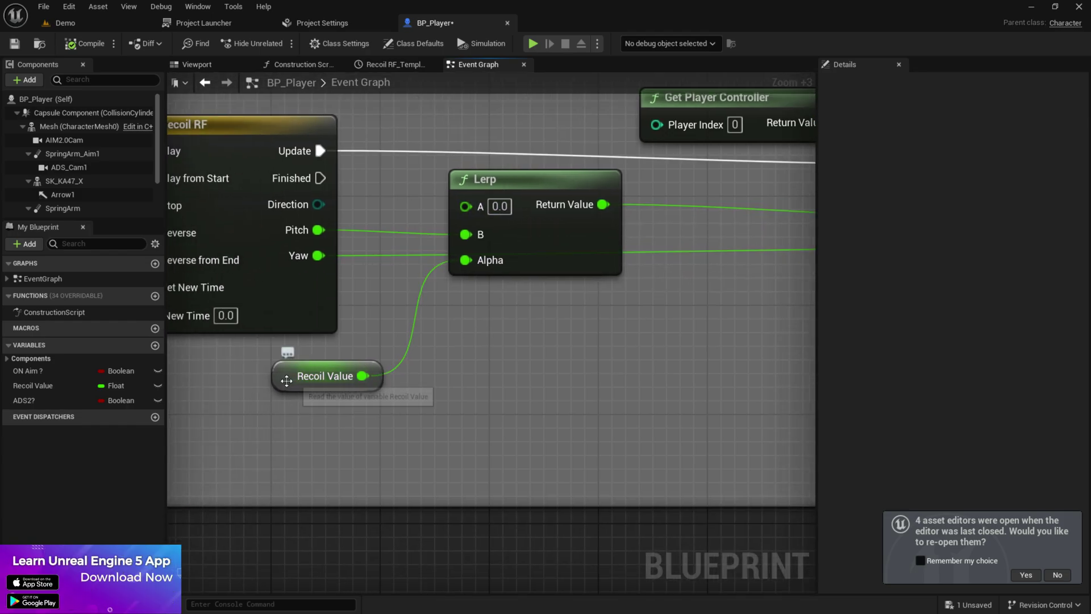
pyautogui.click(290, 380)
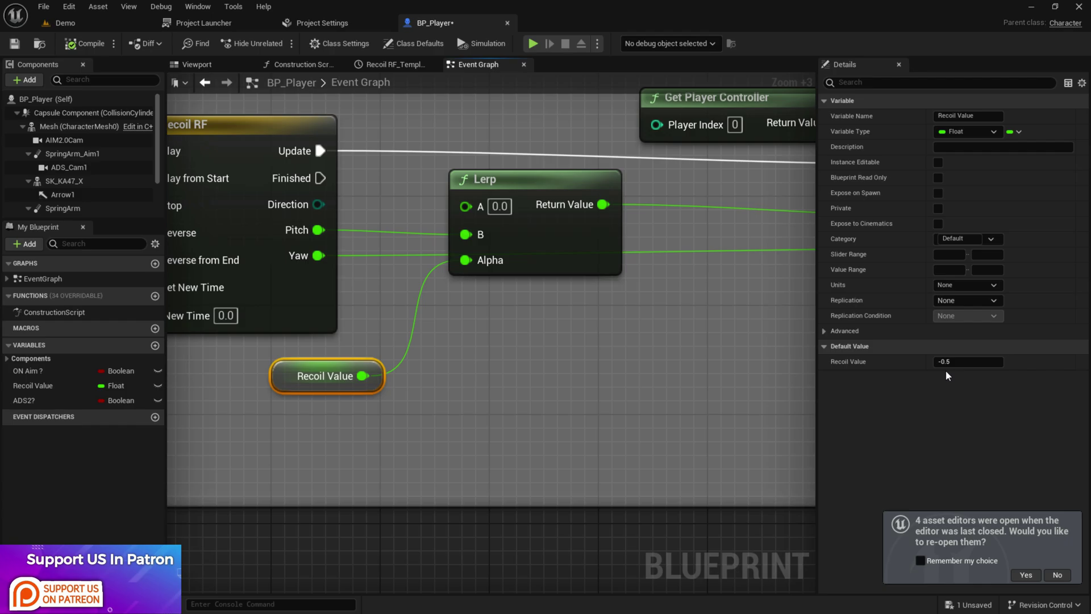
pyautogui.moveTo(642, 314); pyautogui.dragTo(480, 310, button='right')
pyautogui.scroll(-1, 480, 310)
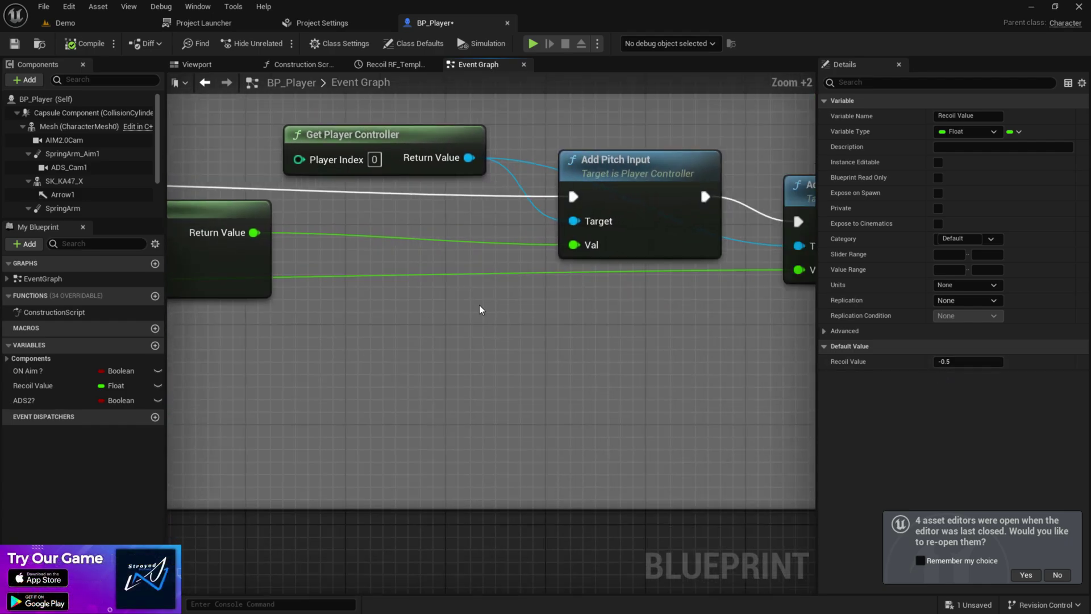
pyautogui.scroll(-2, 480, 310)
pyautogui.scroll(-1, 657, 285)
pyautogui.click(670, 244)
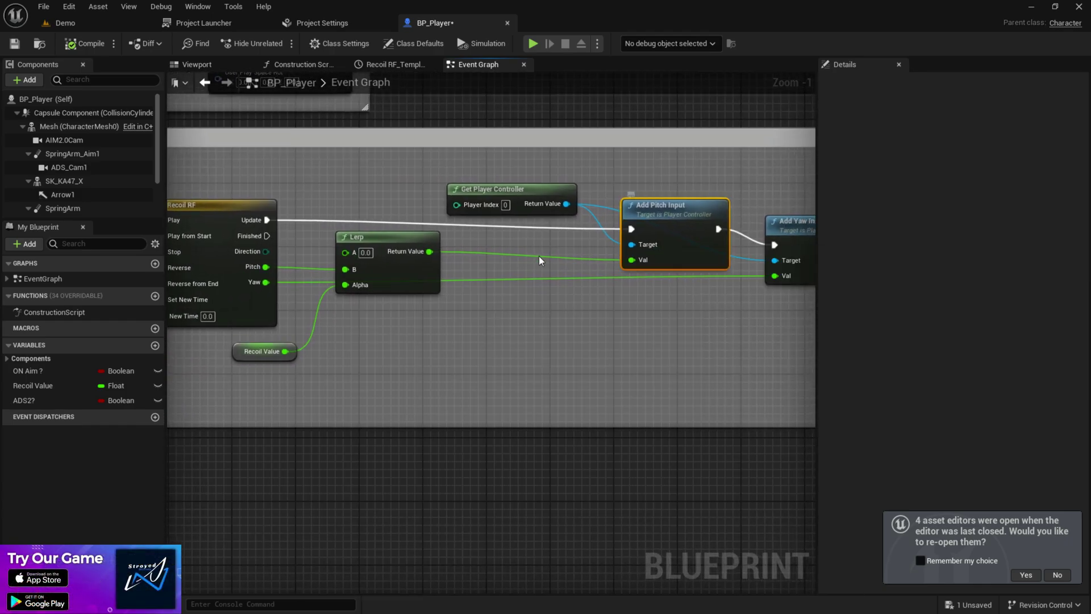
pyautogui.moveTo(540, 261); pyautogui.dragTo(590, 318, button='right')
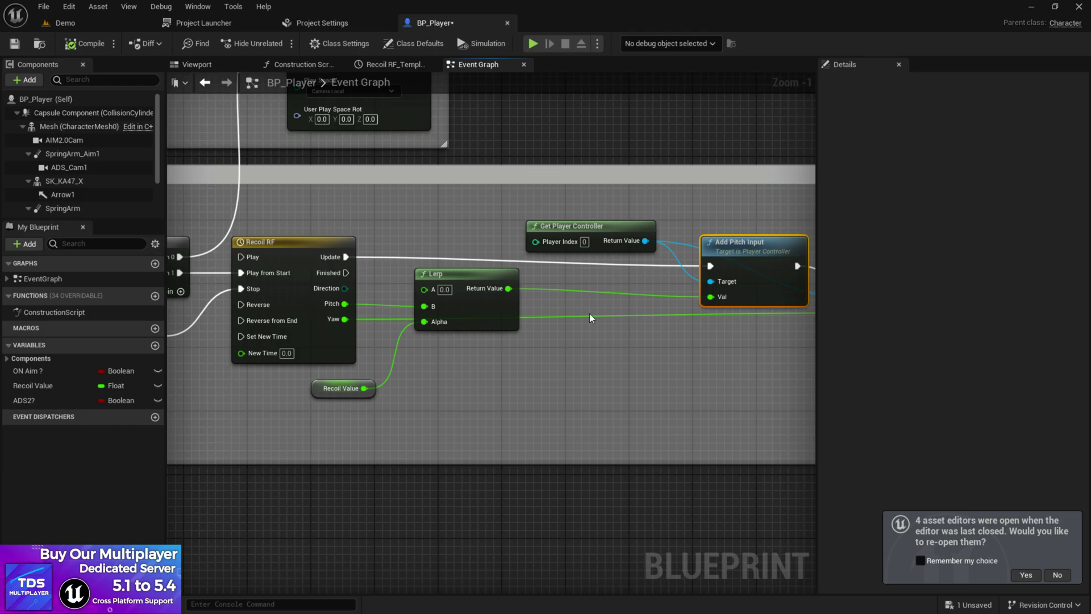
pyautogui.scroll(-2, 560, 338)
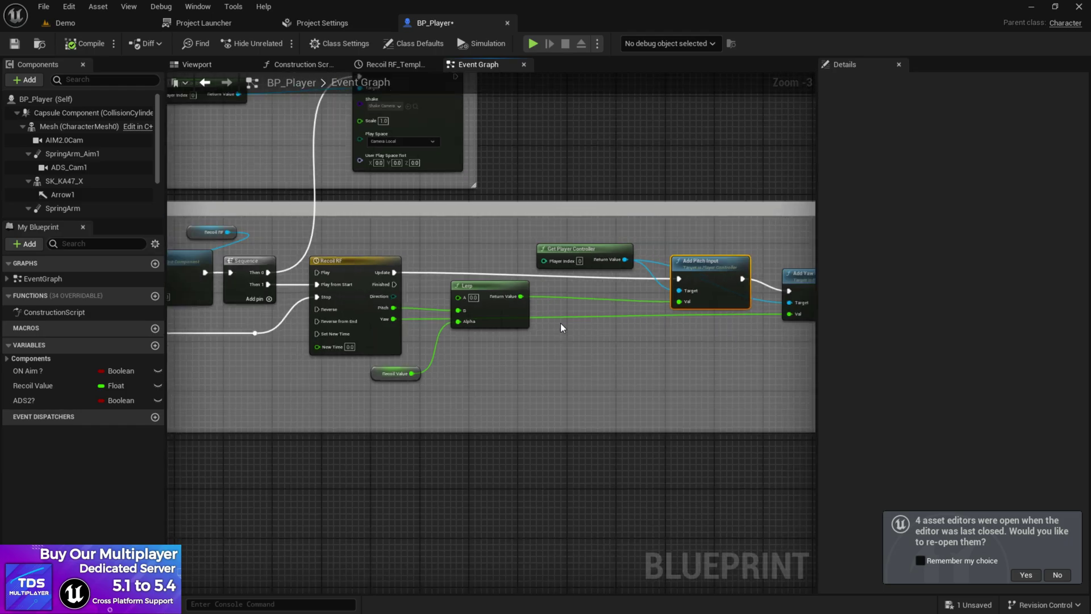
pyautogui.moveTo(561, 323); pyautogui.dragTo(502, 267, button='right')
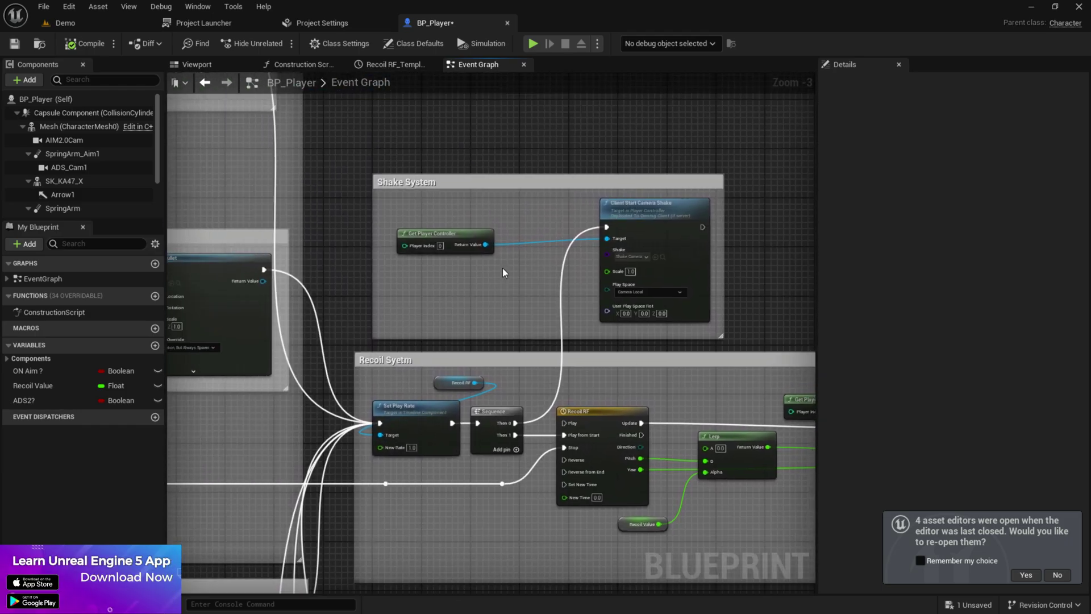
pyautogui.click(64, 22)
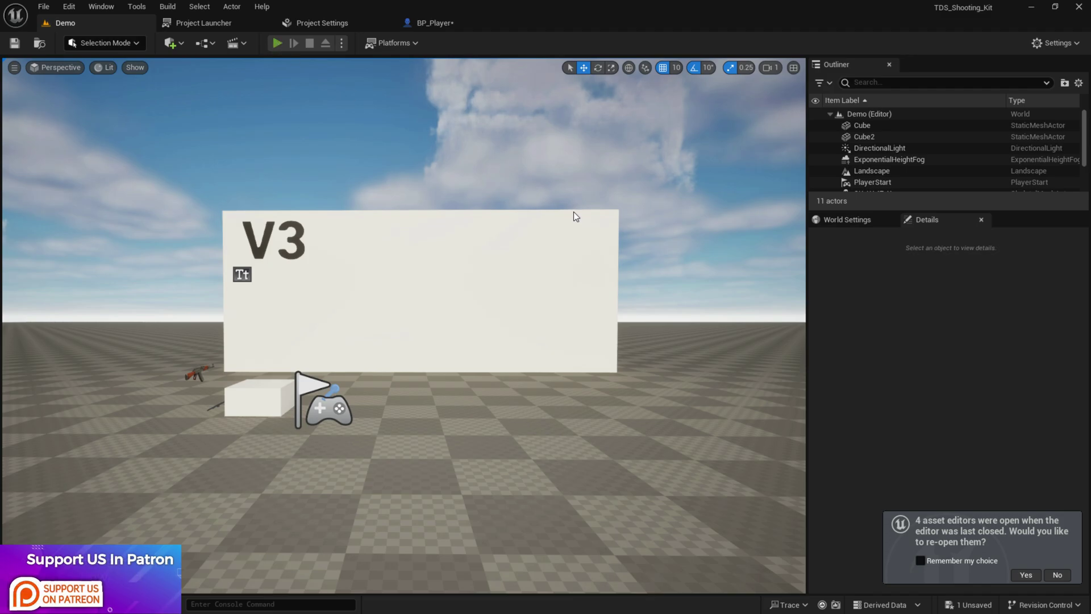
# Play the Demo level with automatic fire to watch recoil spread, then stop and return to BP_Player.
pyautogui.hotkey('alt', 'p')
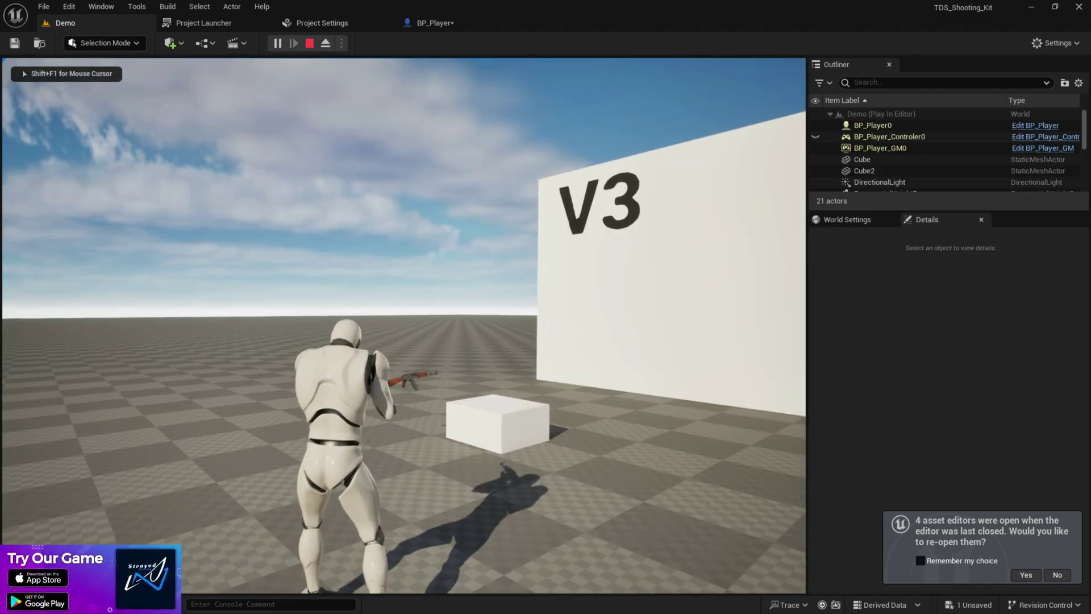
pyautogui.click(404, 326)
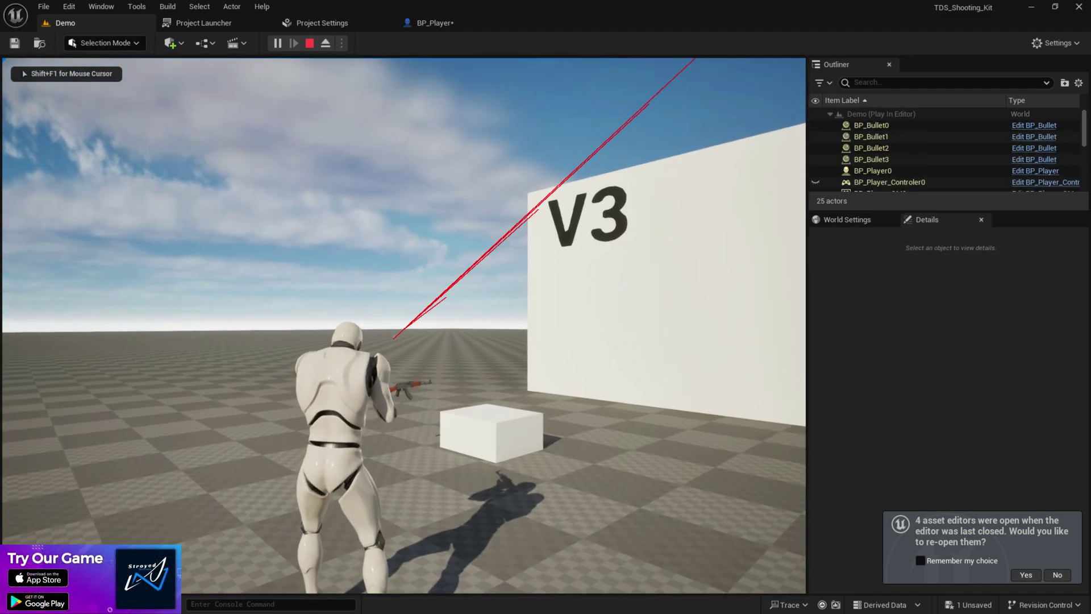
pyautogui.click(404, 327)
pyautogui.click(403, 326)
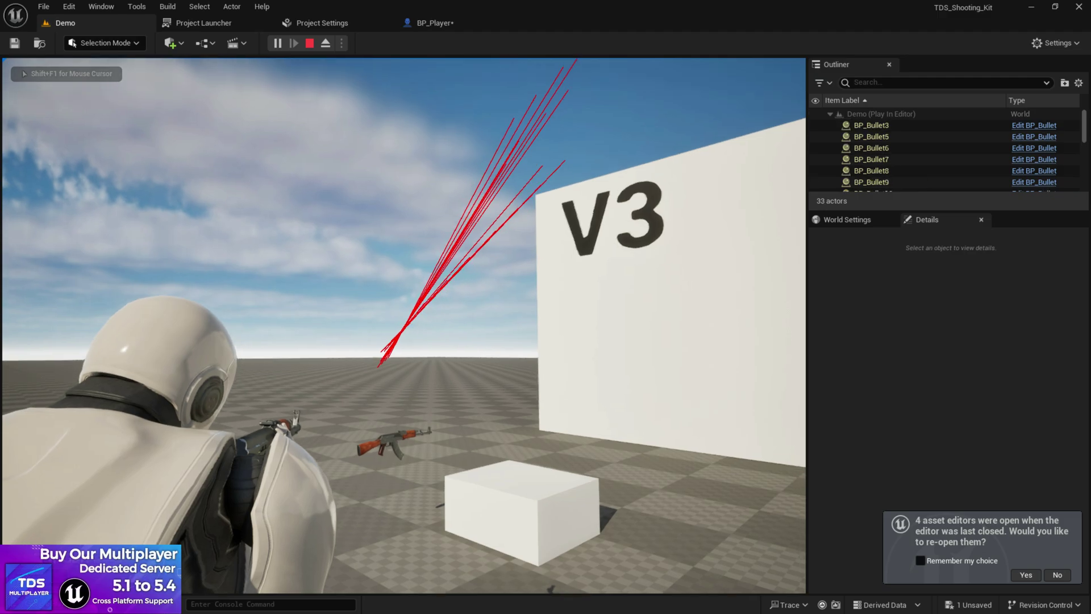
pyautogui.click(404, 325)
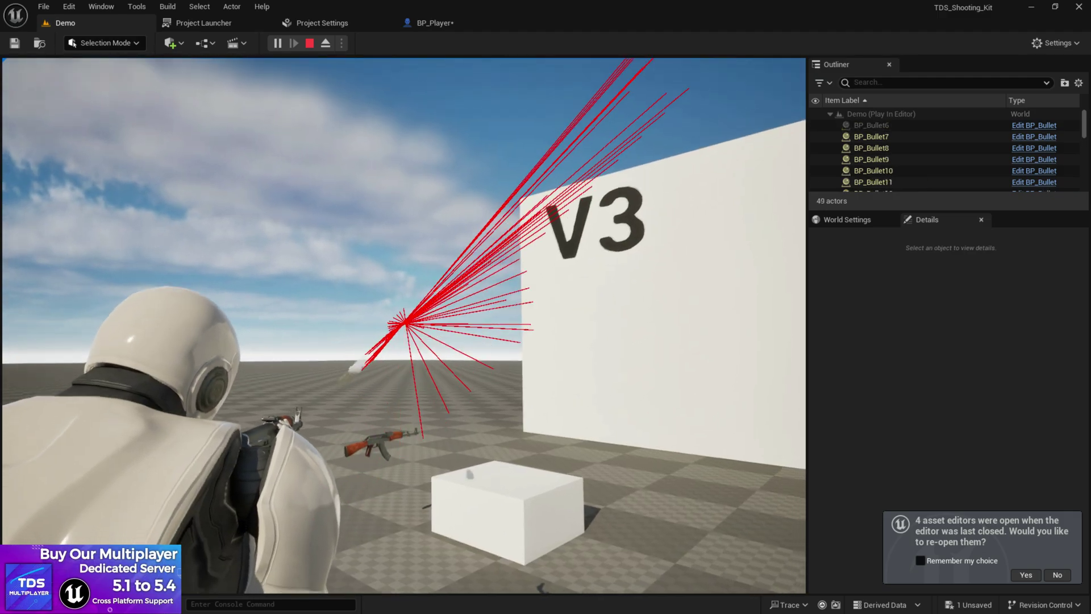
pyautogui.click(401, 333)
pyautogui.click(401, 333)
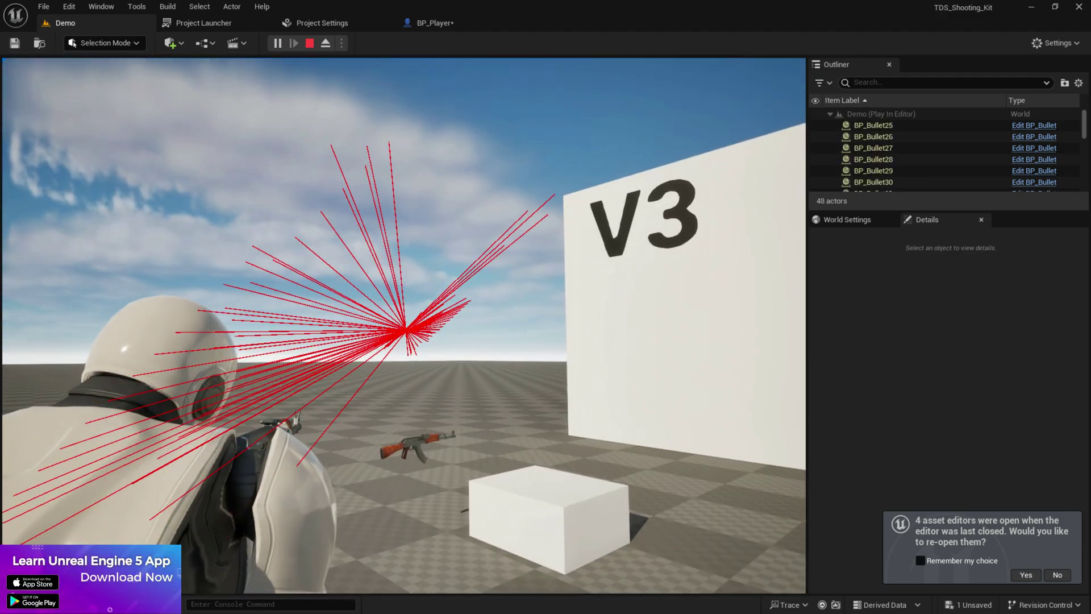
pyautogui.press('Escape')
pyautogui.click(431, 24)
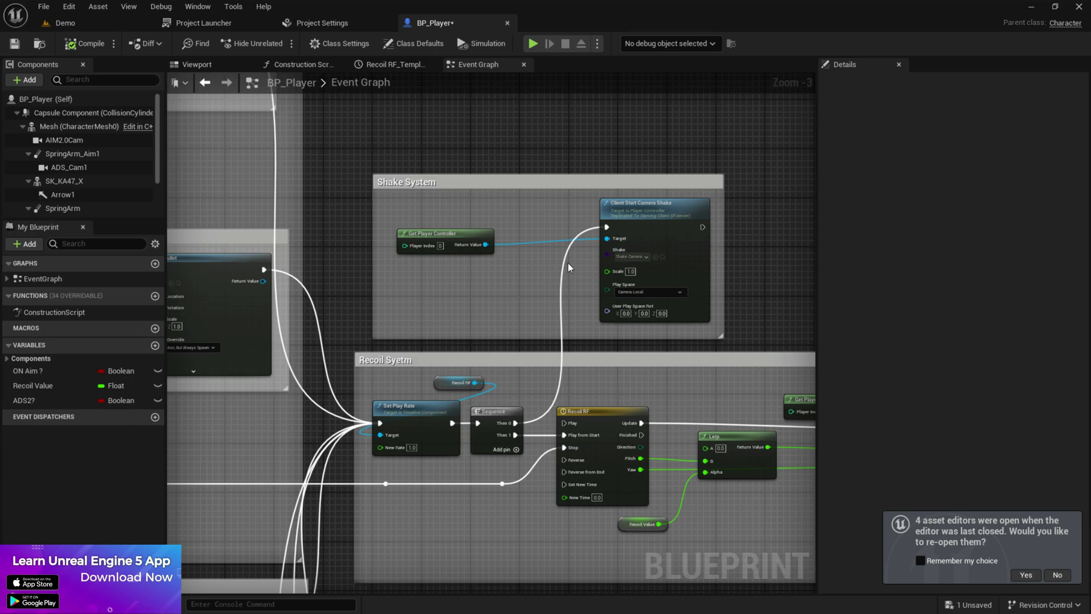
pyautogui.scroll(3, 567, 263)
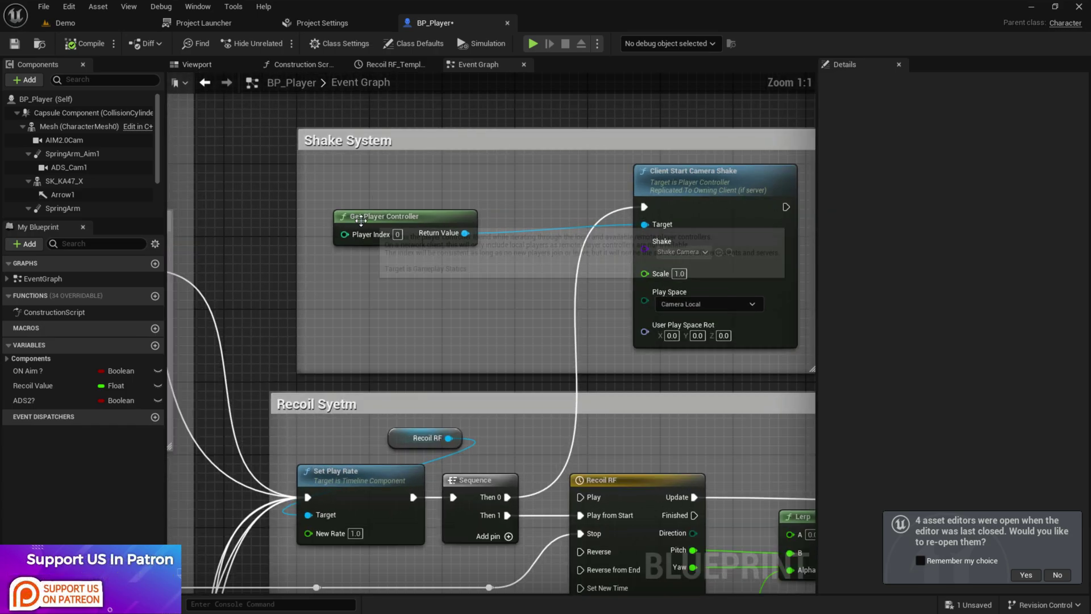
# Frame the Shake System group in the graph and bring up the Content Drawer.
pyautogui.moveTo(676, 213); pyautogui.dragTo(564, 224, button='right')
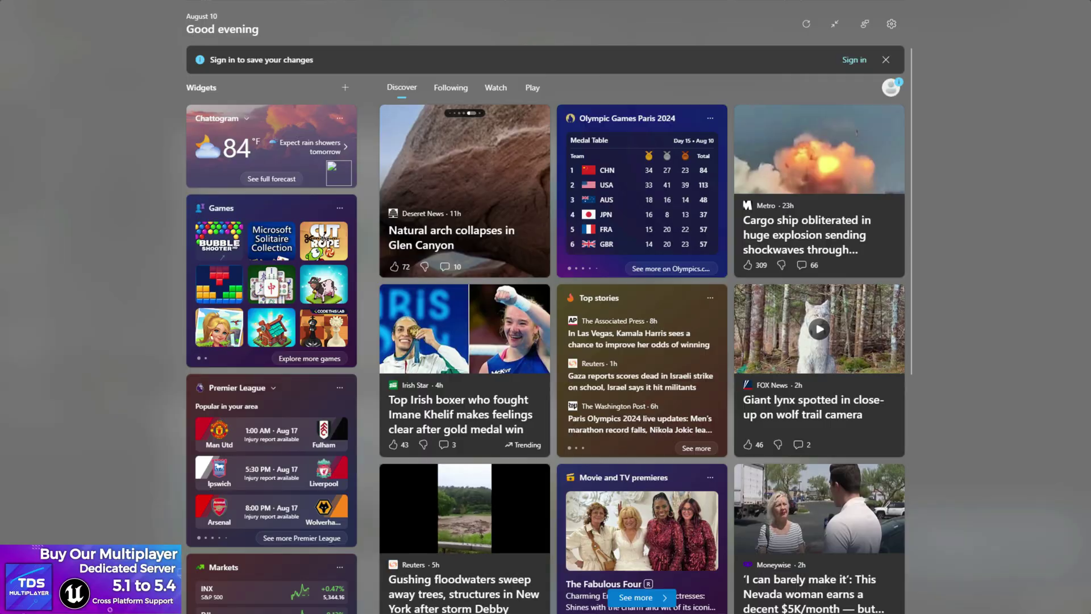
pyautogui.hotkey('ctrl', 'space')
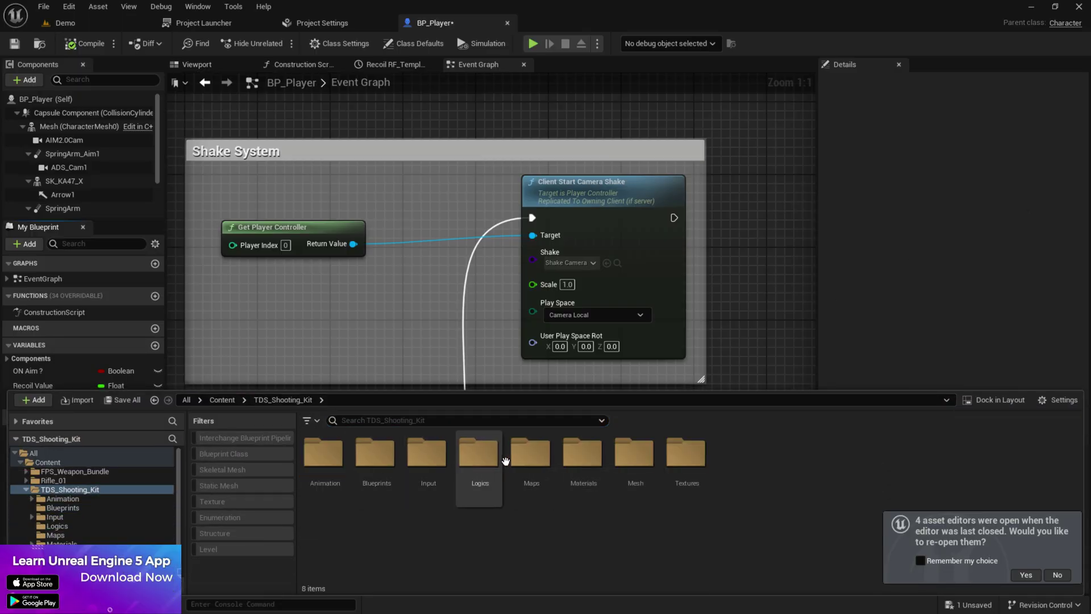
# In Logics, look up CameraShakeBase in the Blueprint Class picker, then open Shake_Camera.
pyautogui.doubleClick(480, 455)
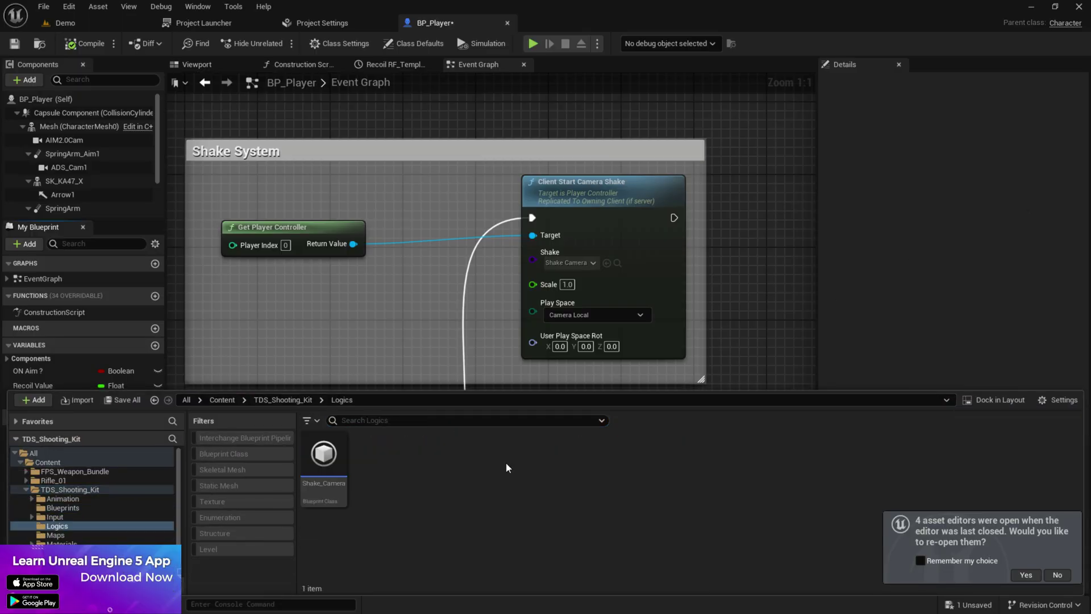
pyautogui.rightClick(392, 454)
pyautogui.click(451, 277)
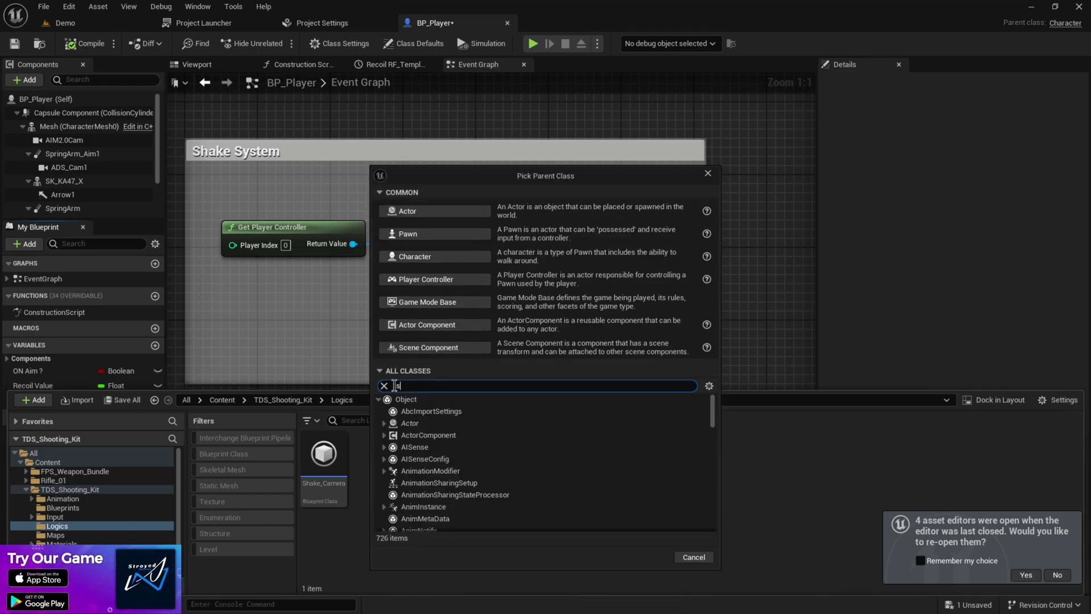
pyautogui.write('hak')
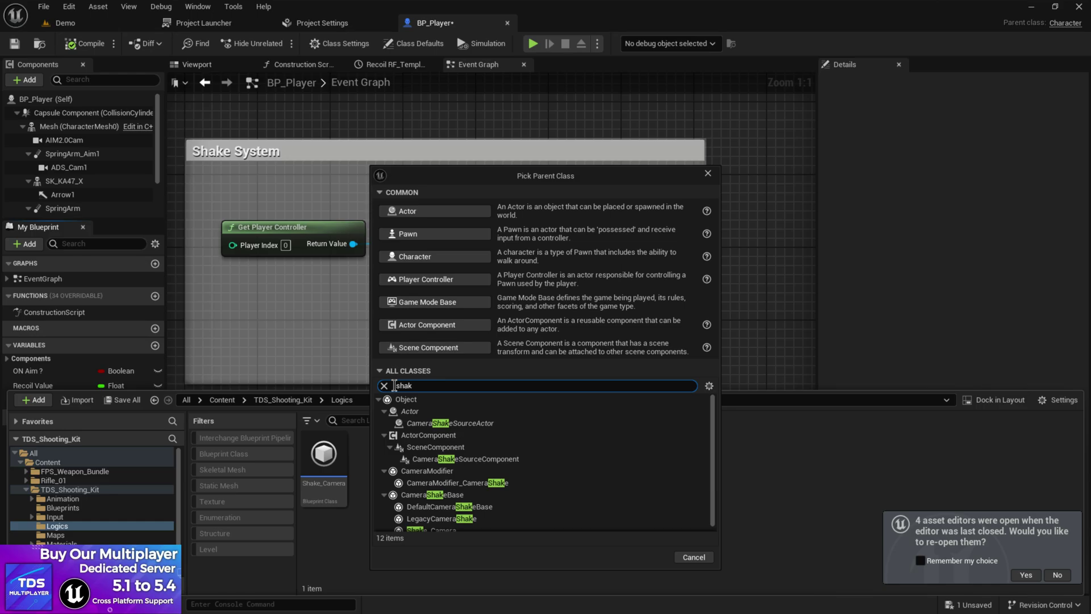
pyautogui.click(437, 497)
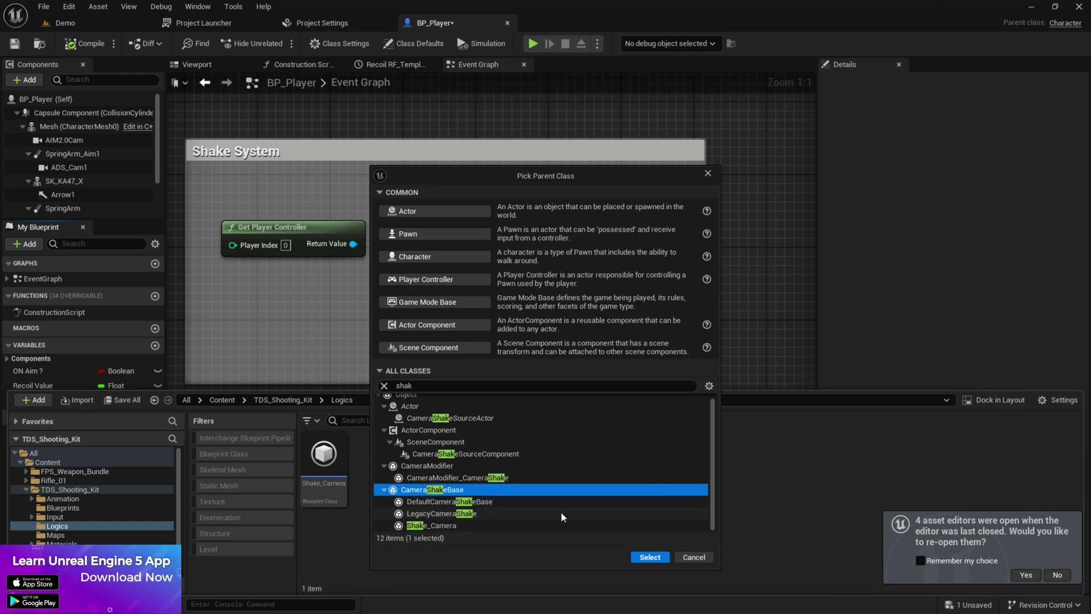
pyautogui.press('Escape')
pyautogui.doubleClick(309, 450)
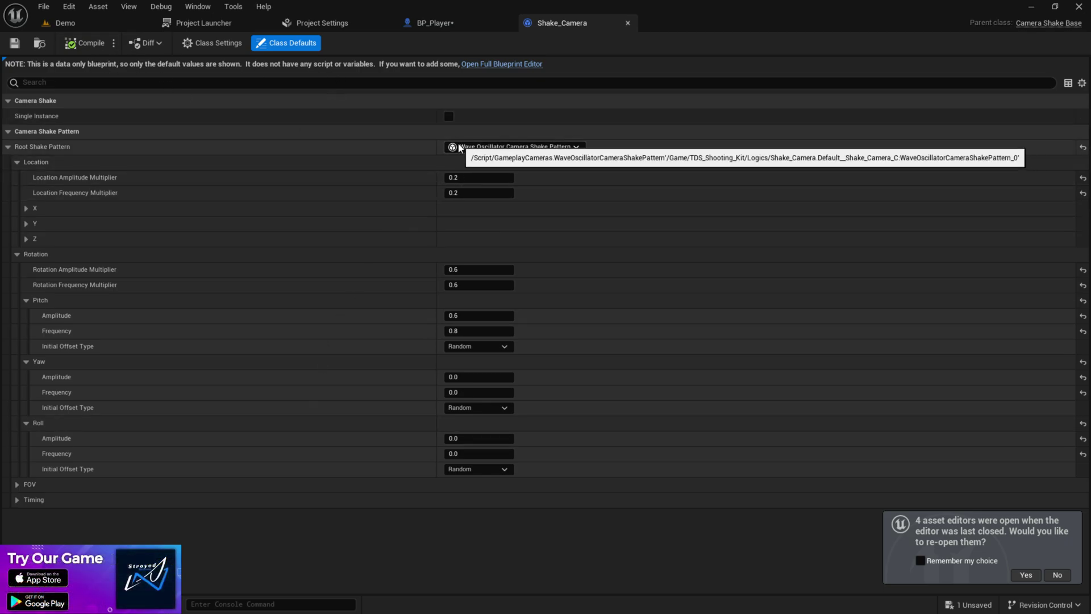
# Keep Wave Oscillator as Shake_Camera's root shake pattern, expand Location, and return to BP_Player.
pyautogui.click(458, 149)
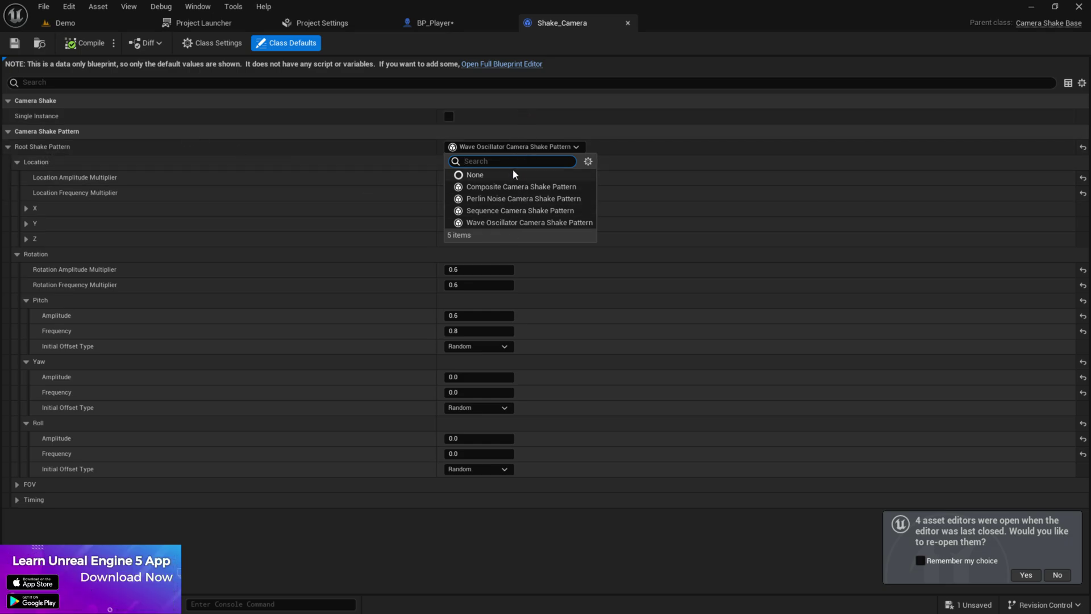
pyautogui.click(508, 221)
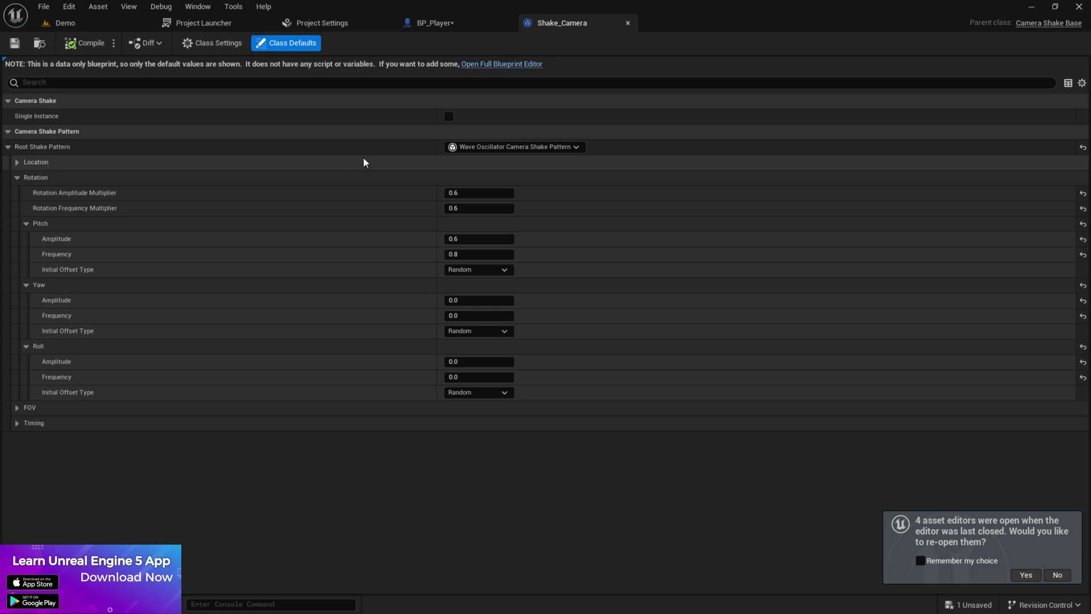
pyautogui.click(16, 163)
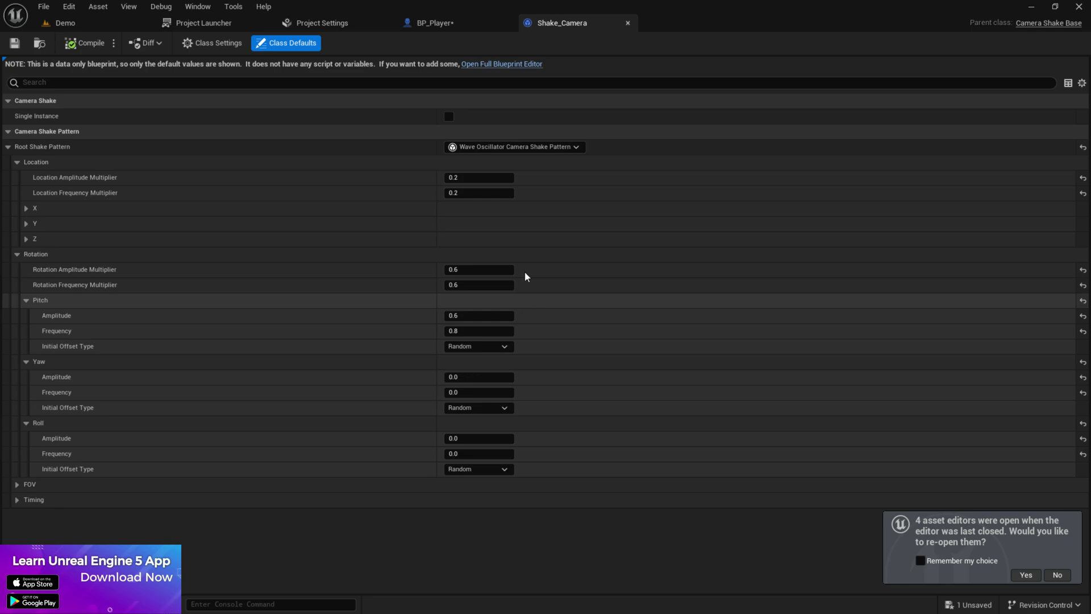
pyautogui.click(431, 22)
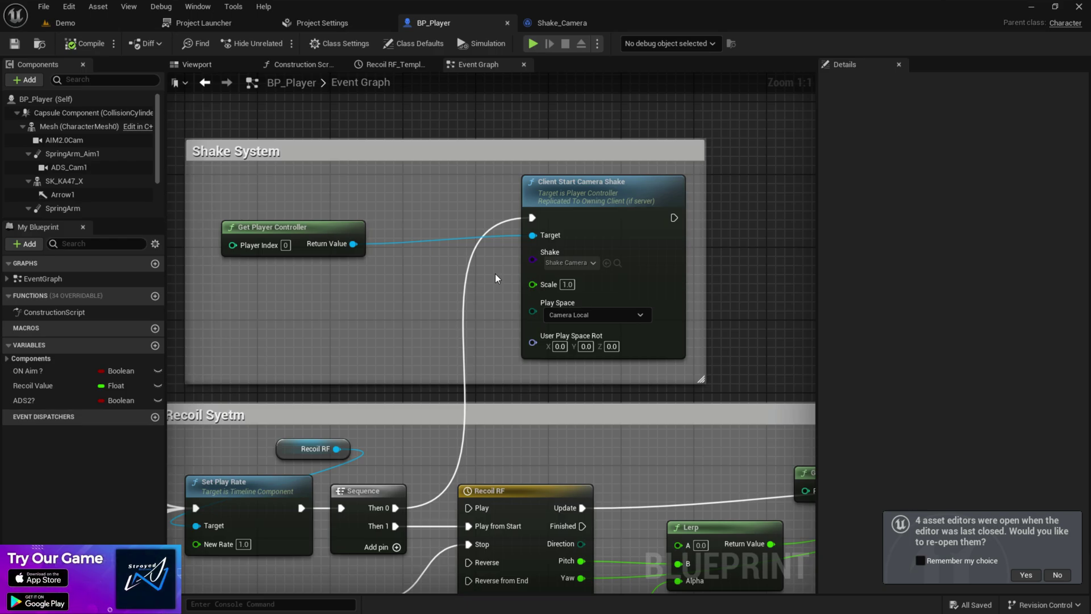
pyautogui.scroll(-3, 653, 292)
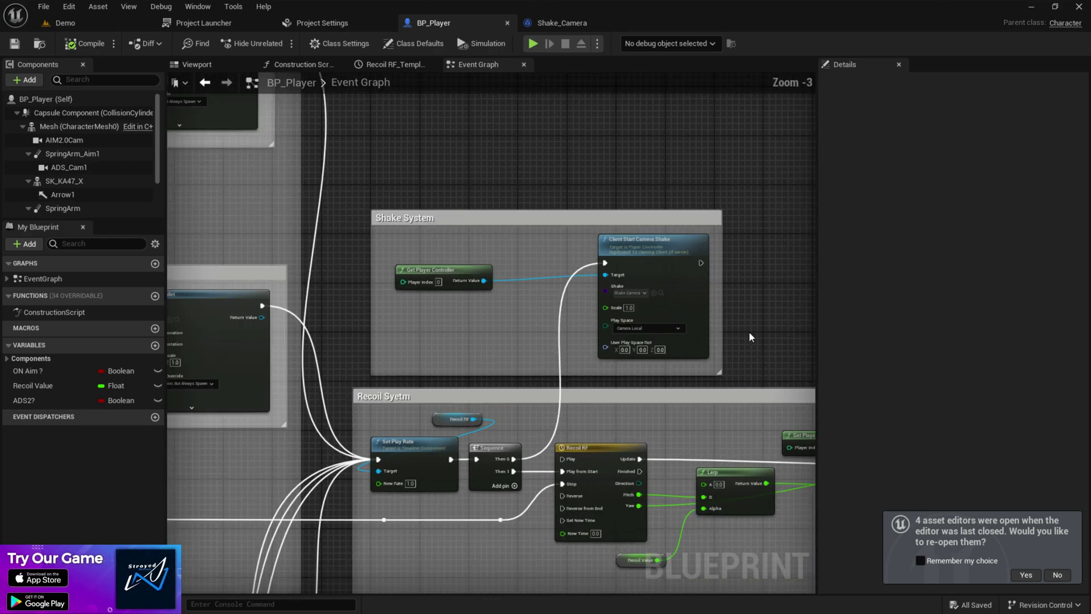
pyautogui.scroll(-1, 652, 325)
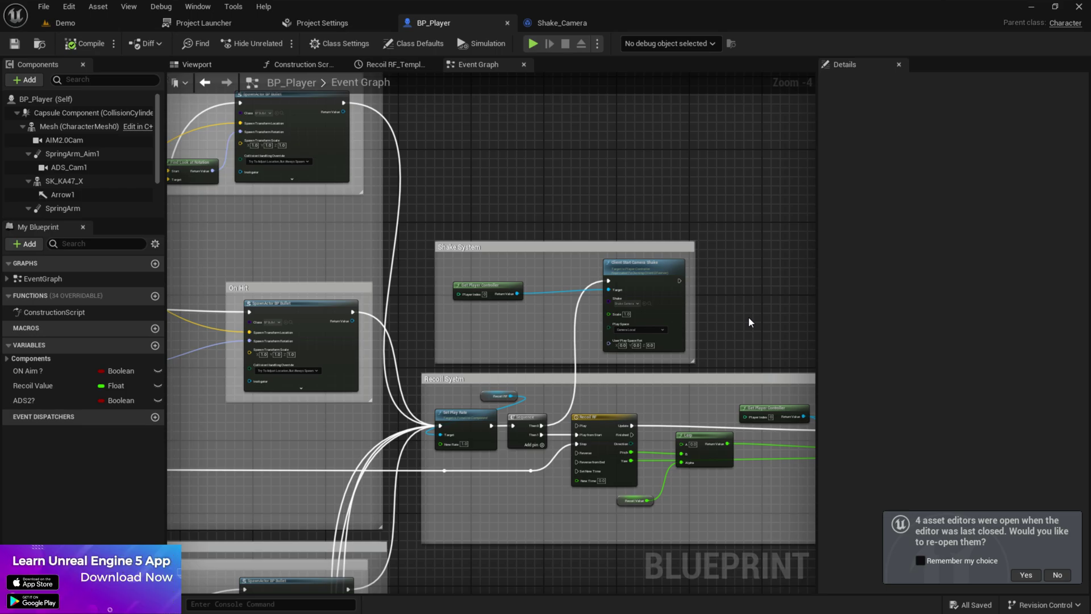
# Switch from BP_Player back to the Demo level editor.
pyautogui.click(87, 22)
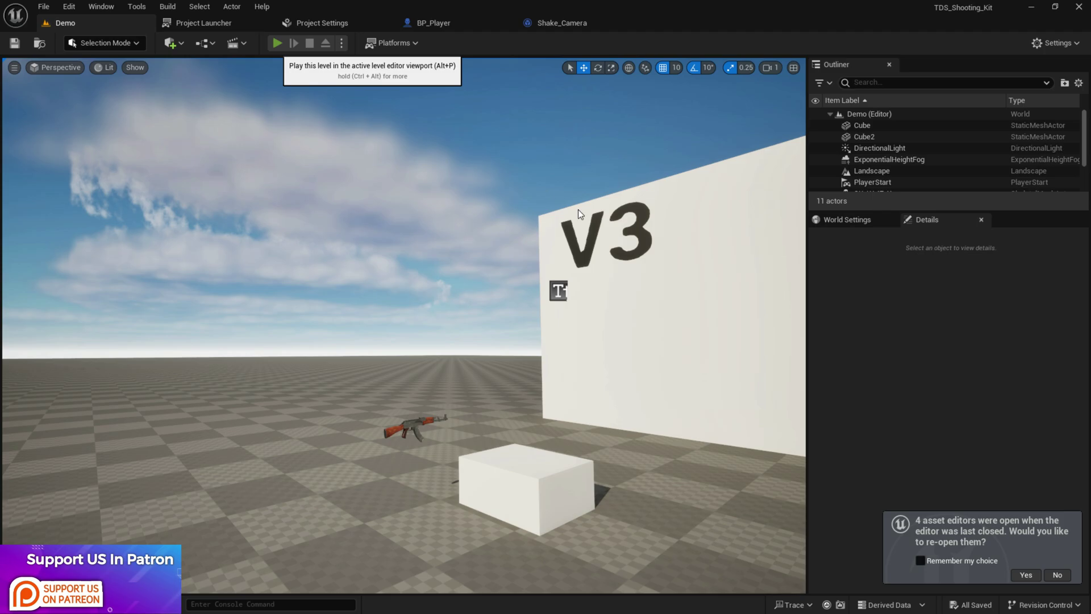
pyautogui.hotkey('alt', 'p')
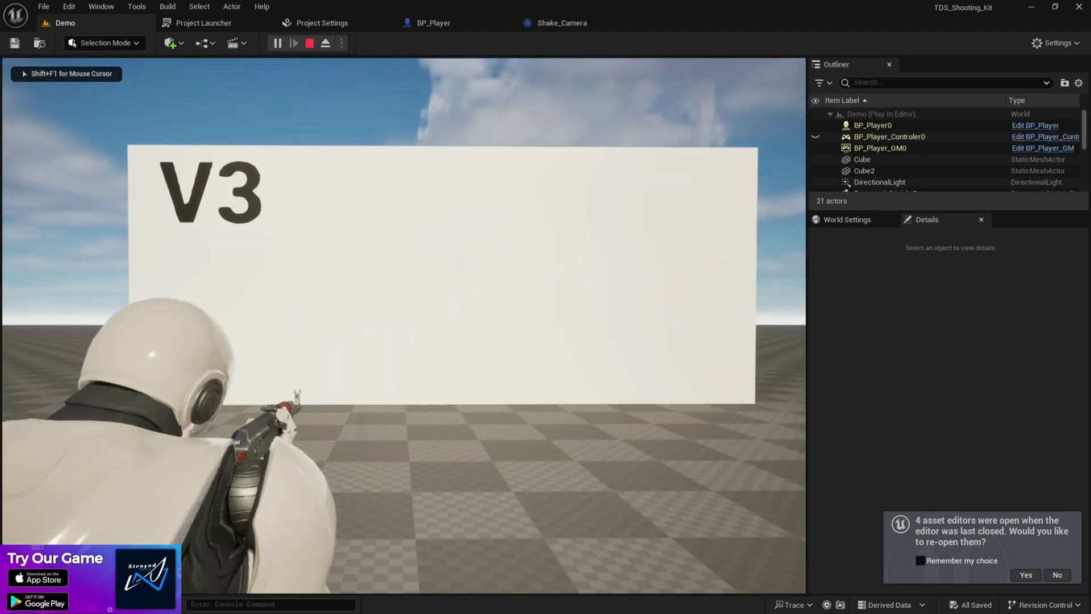
pyautogui.click(404, 324)
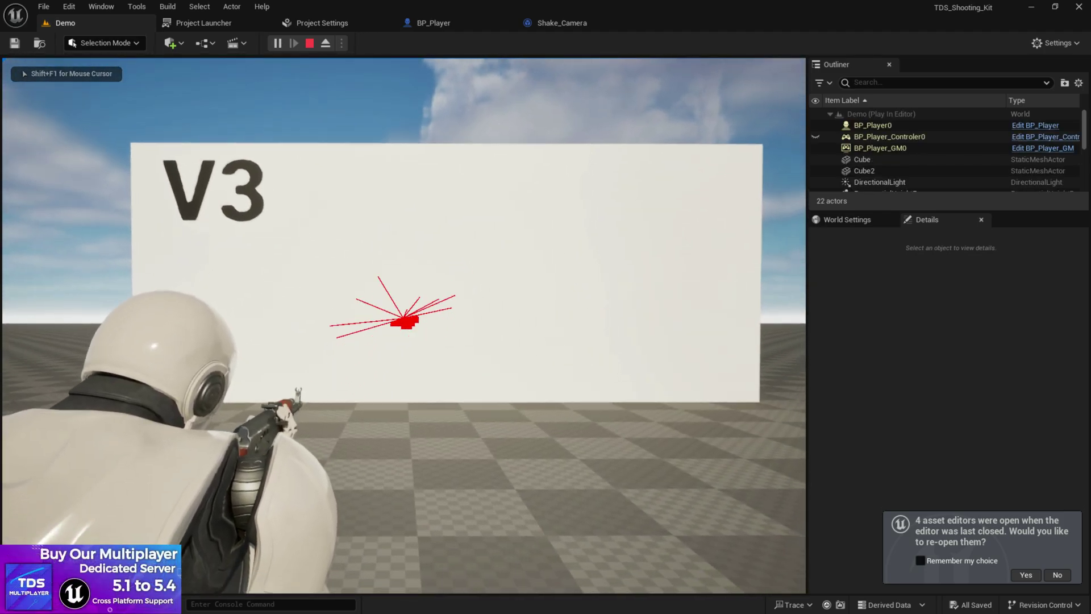
pyautogui.press('g')
pyautogui.press('s')
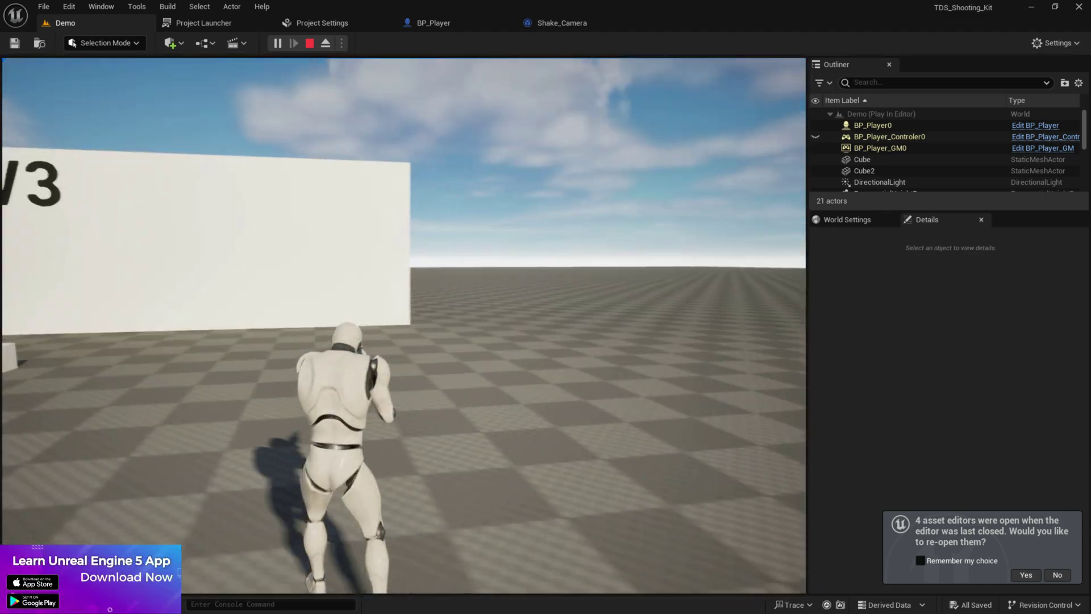
pyautogui.press('Escape')
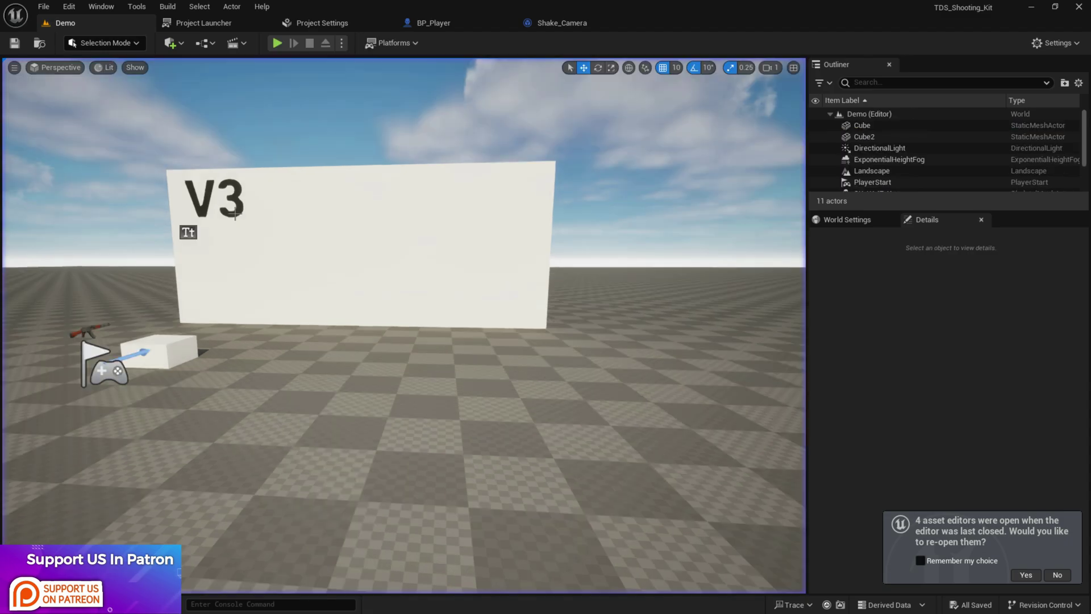